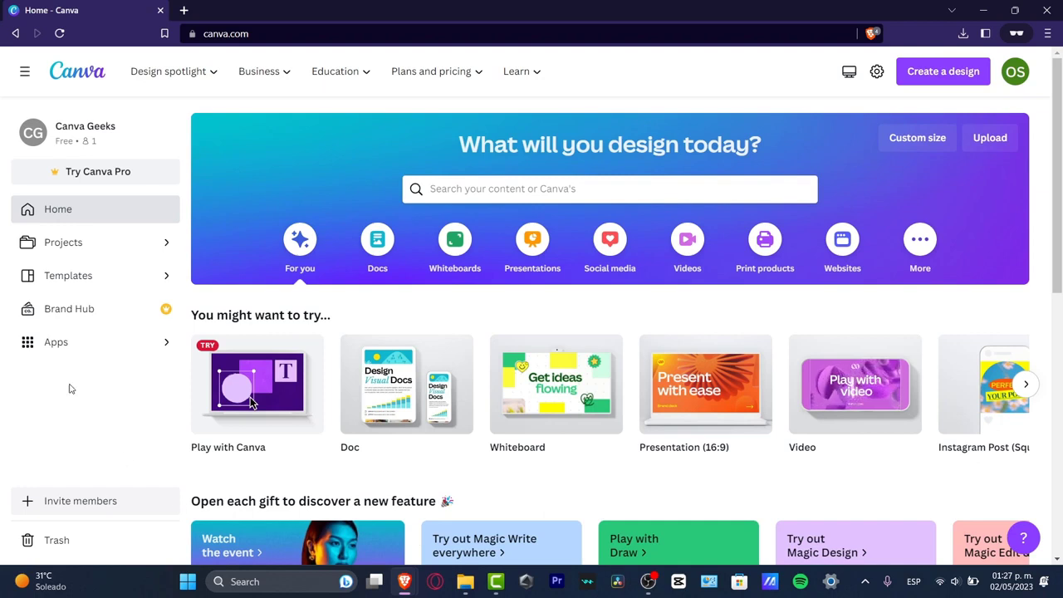
pyautogui.moveTo(170, 83)
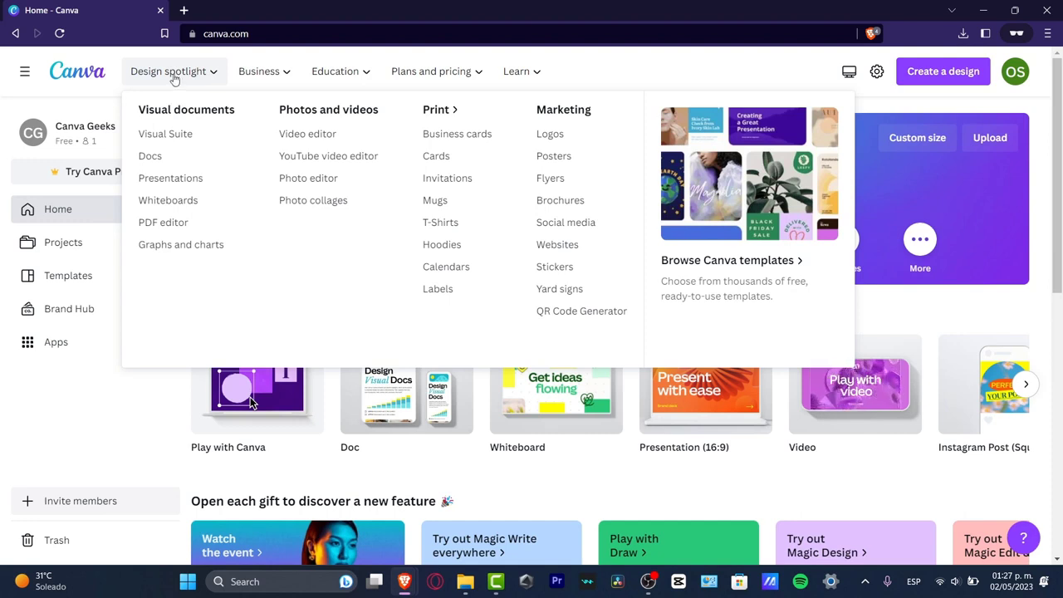
pyautogui.moveTo(239, 81)
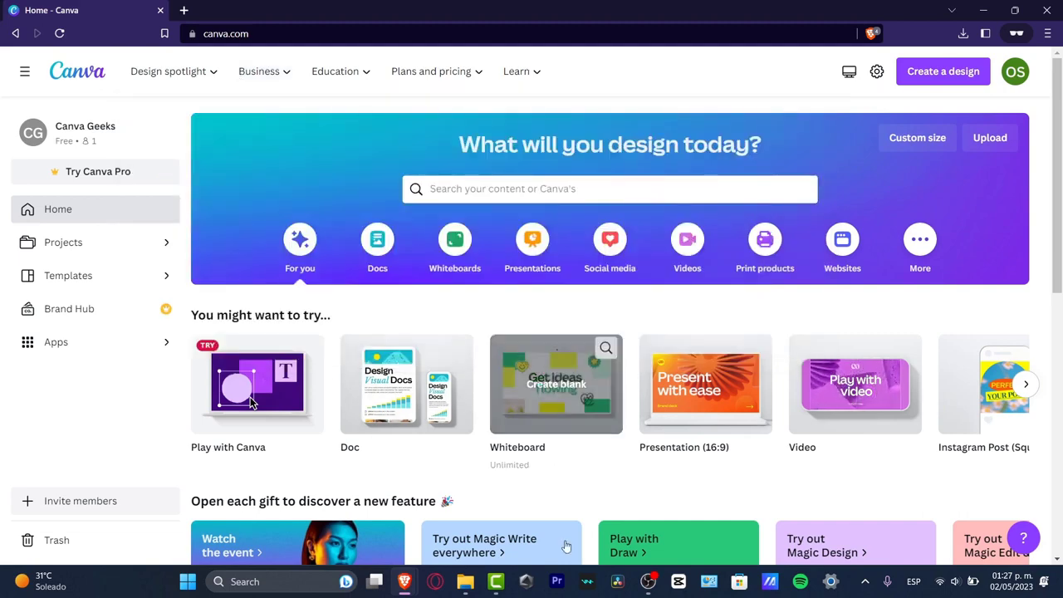
# Step: Switch to the Amazon Merch on Demand dashboard, review the account status and recent sales, and return to the Canva home page
pyautogui.moveTo(404, 581)
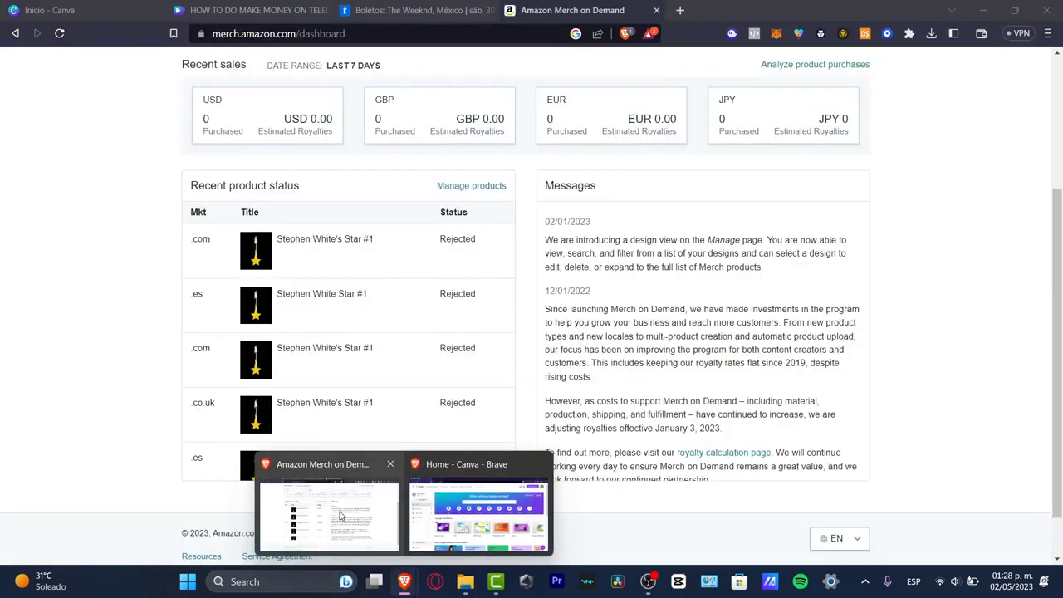
pyautogui.click(340, 515)
pyautogui.scroll(3, 597, 309)
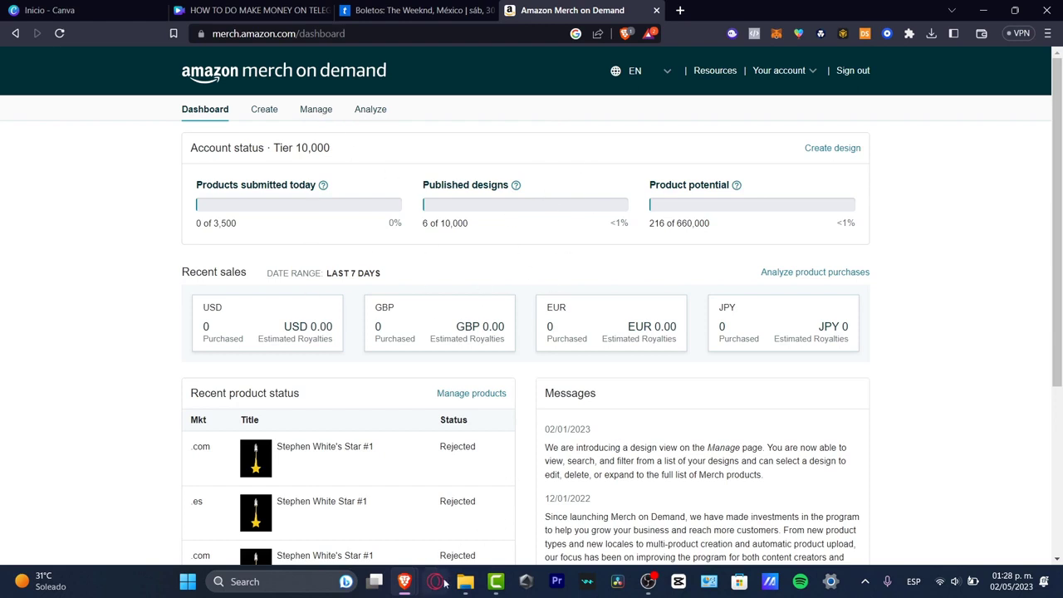
pyautogui.moveTo(407, 588)
pyautogui.click(477, 477)
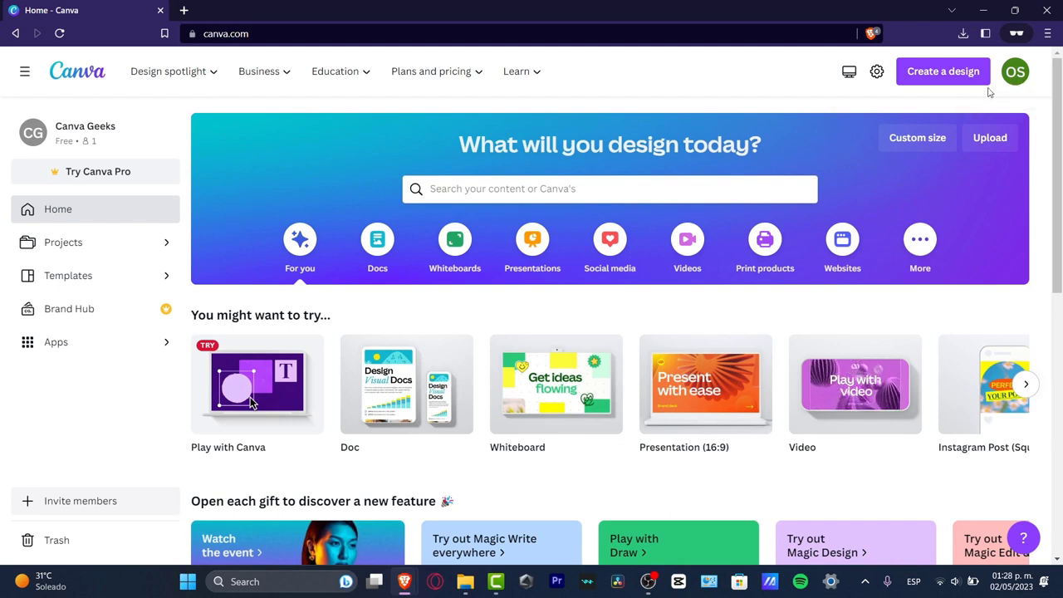
# Step: Create a blank custom-size design of 2000 × 2000 px and skip the introductory tour
pyautogui.click(939, 77)
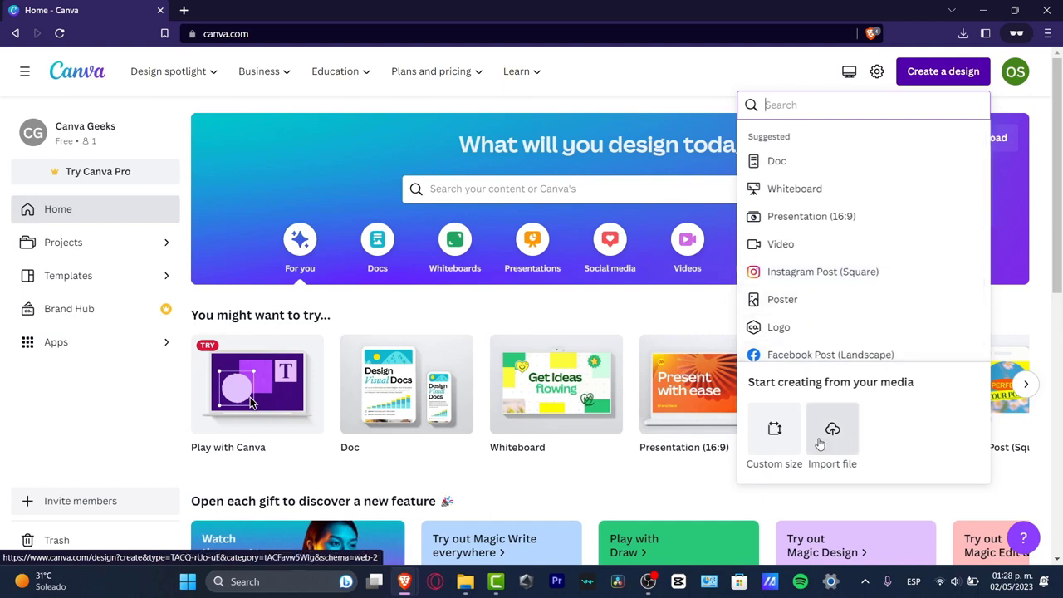
pyautogui.click(773, 428)
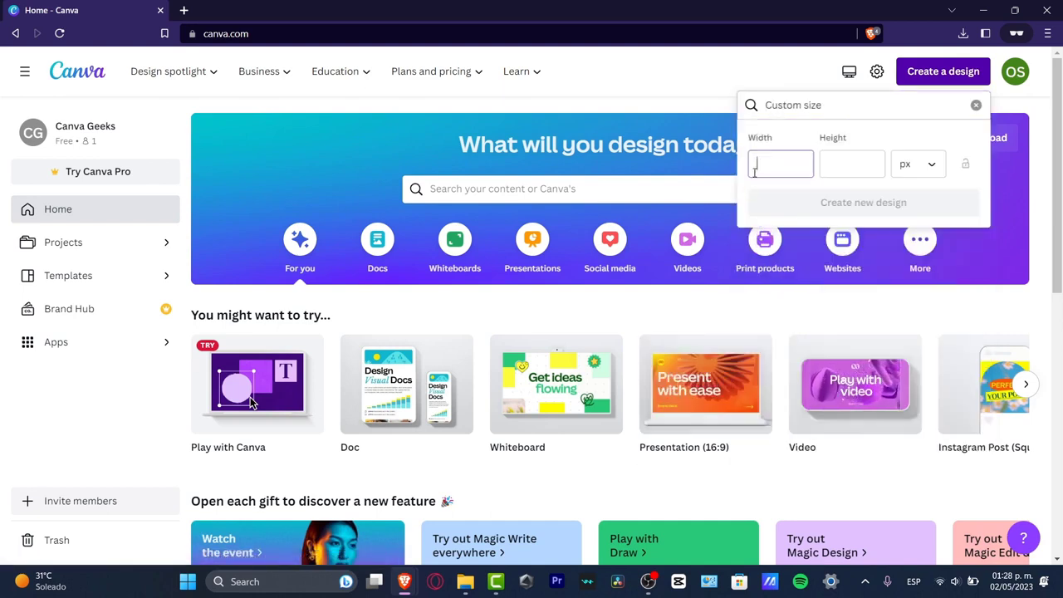
pyautogui.write('2000')
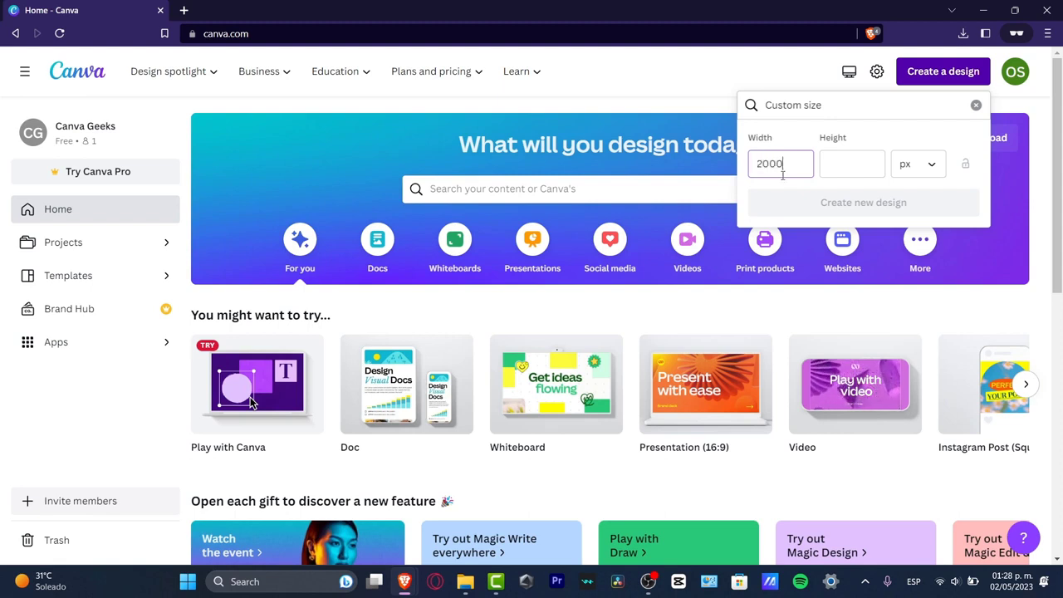
pyautogui.click(827, 165)
pyautogui.write('2000')
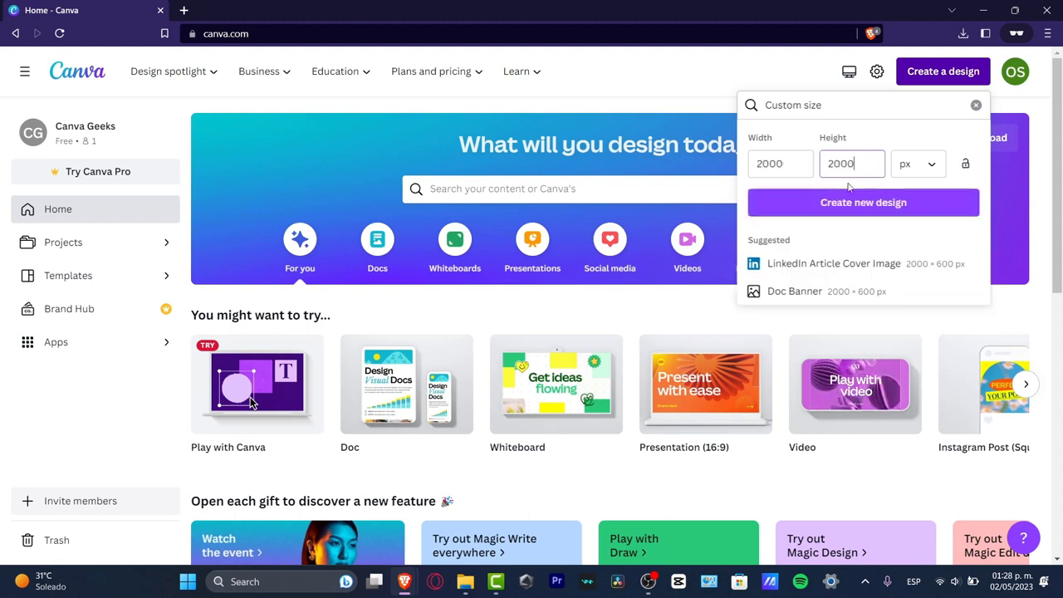
pyautogui.click(883, 202)
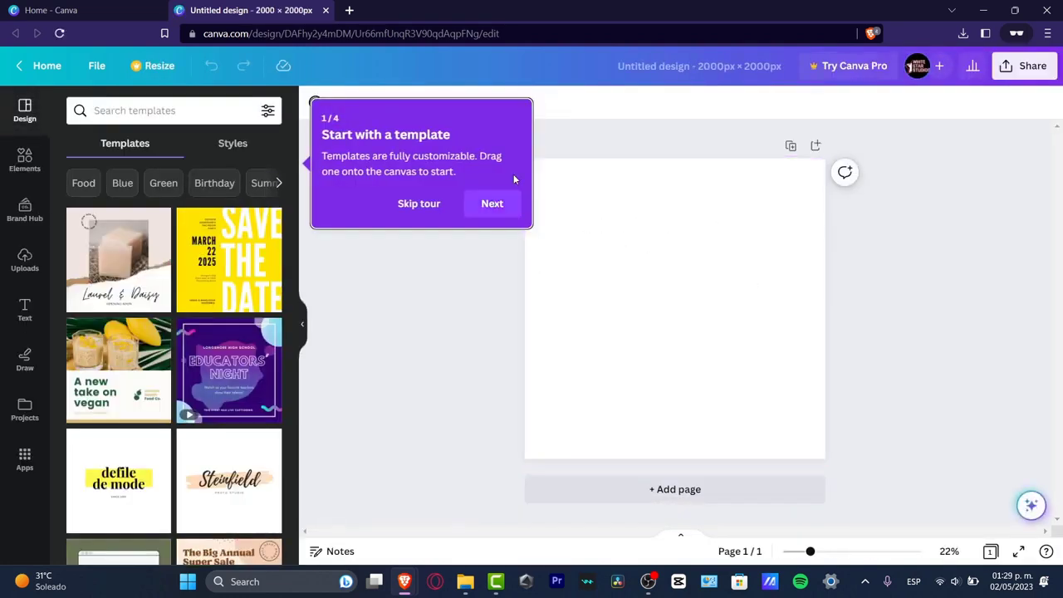
pyautogui.click(514, 206)
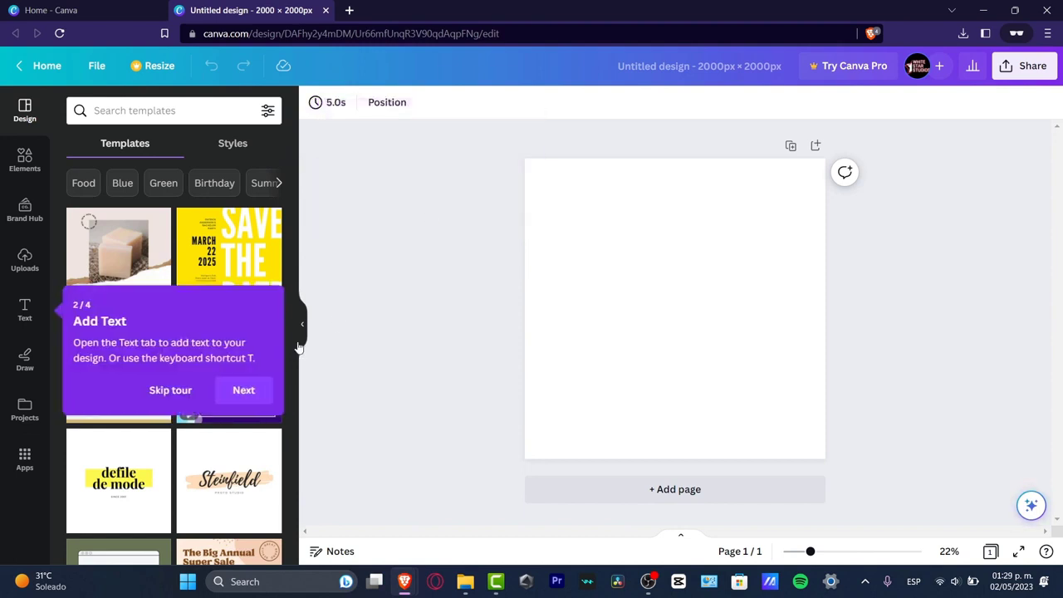
pyautogui.click(176, 389)
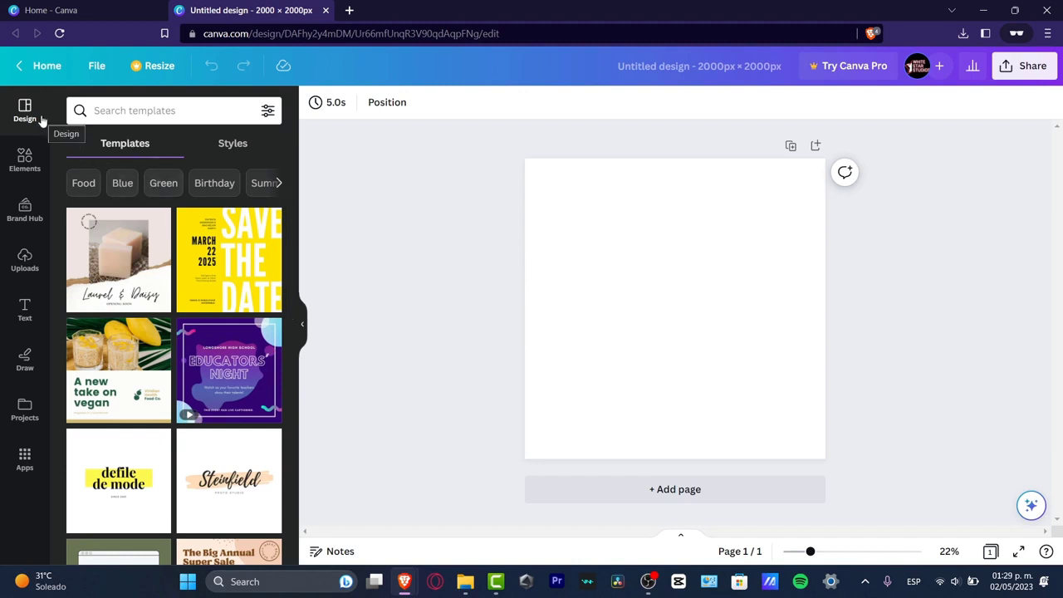
# Step: Look through the elements library, the Text to Image app and the full graphics collection
pyautogui.click(40, 158)
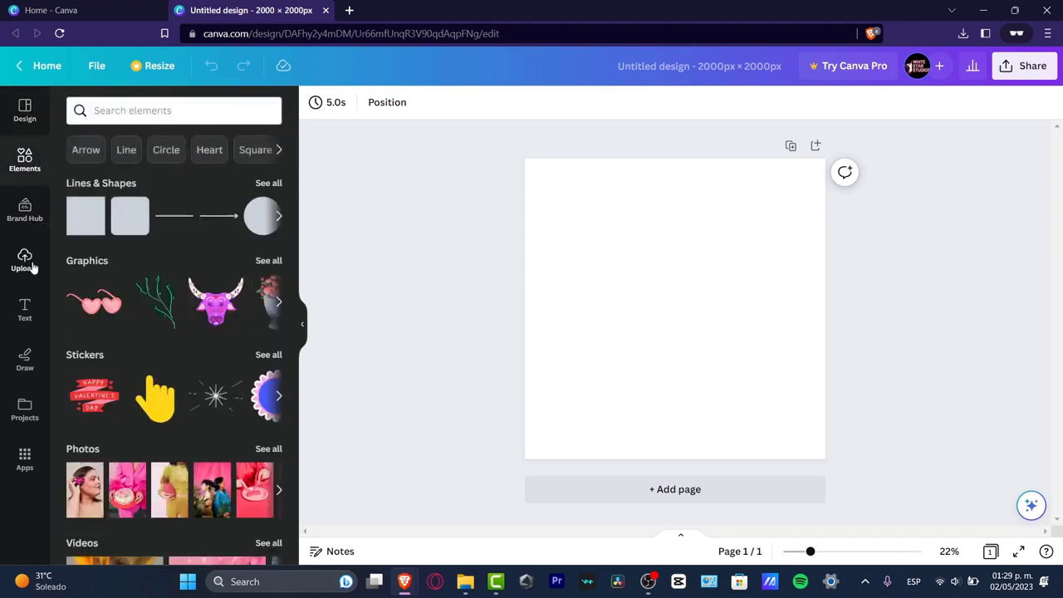
pyautogui.click(36, 472)
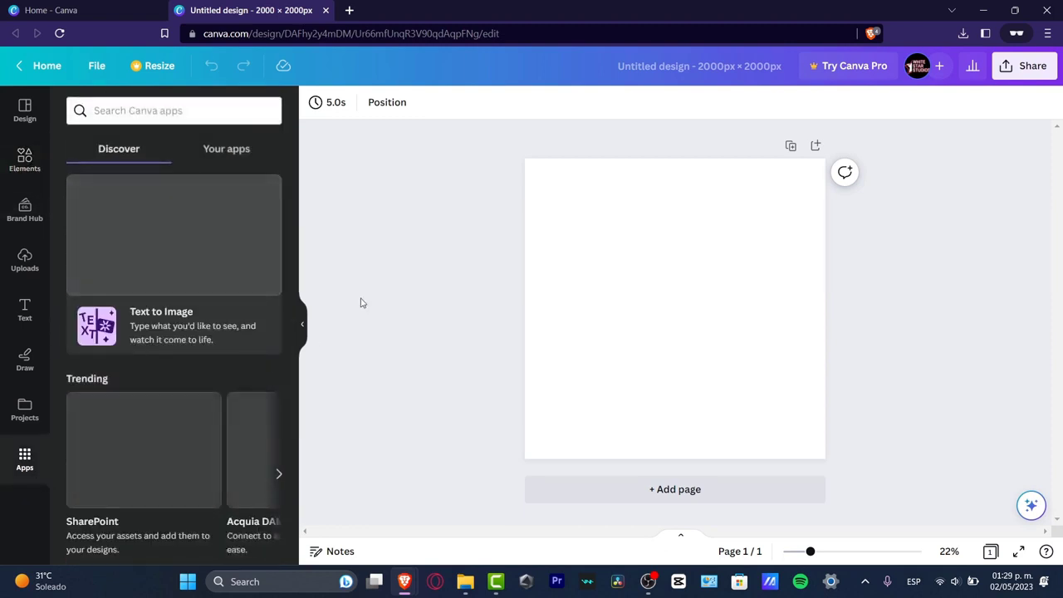
pyautogui.click(183, 323)
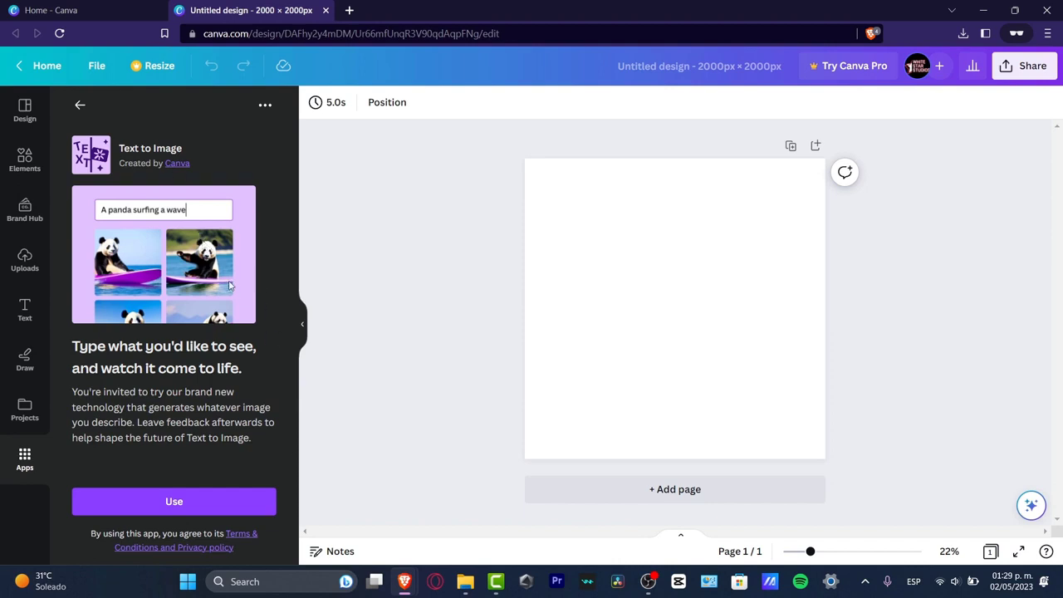
pyautogui.click(24, 160)
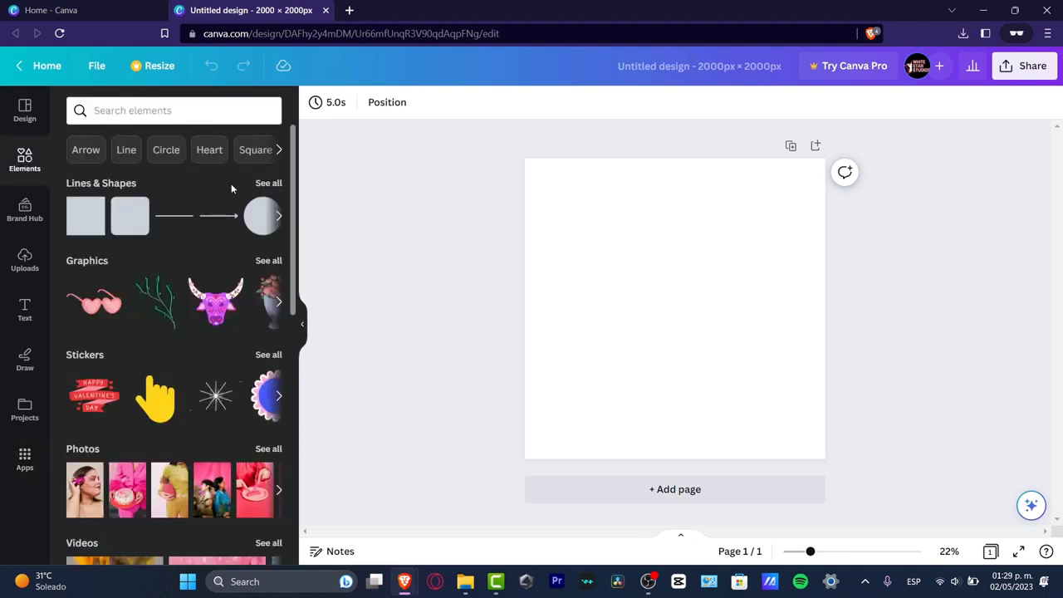
pyautogui.click(269, 262)
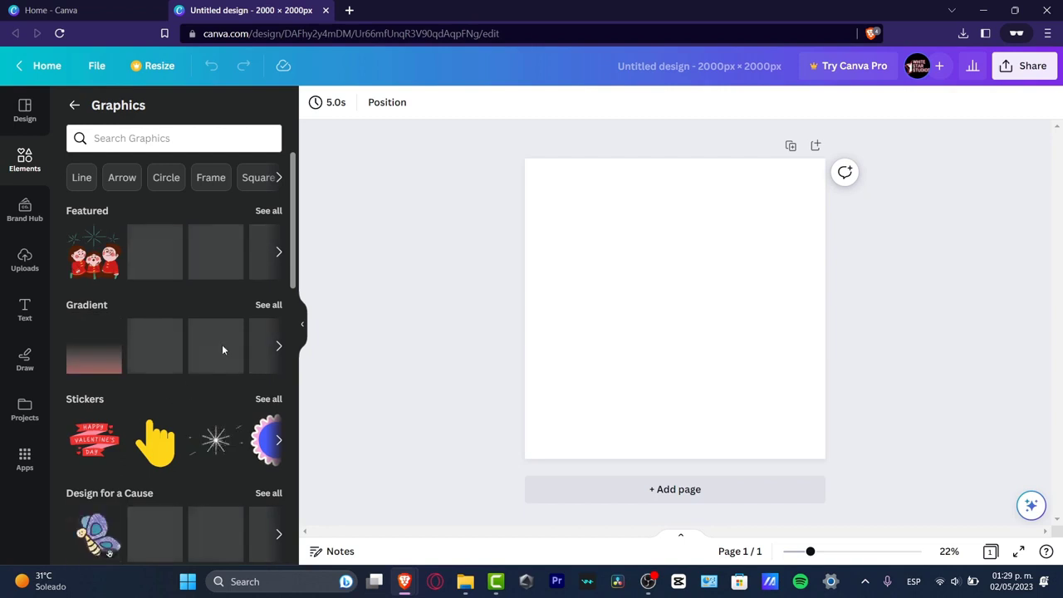
pyautogui.scroll(-3, 236, 352)
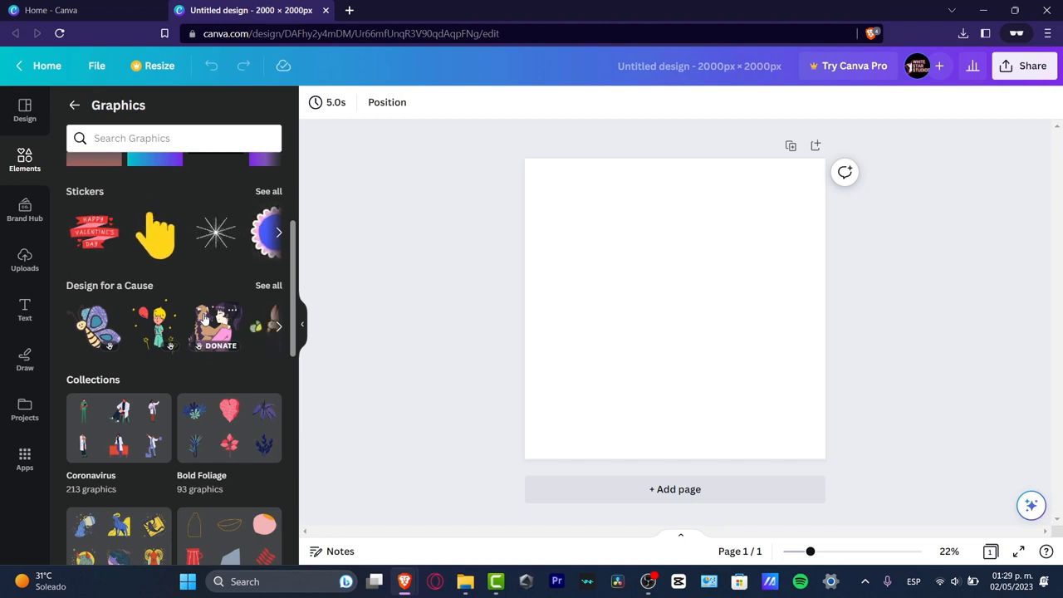
pyautogui.click(74, 105)
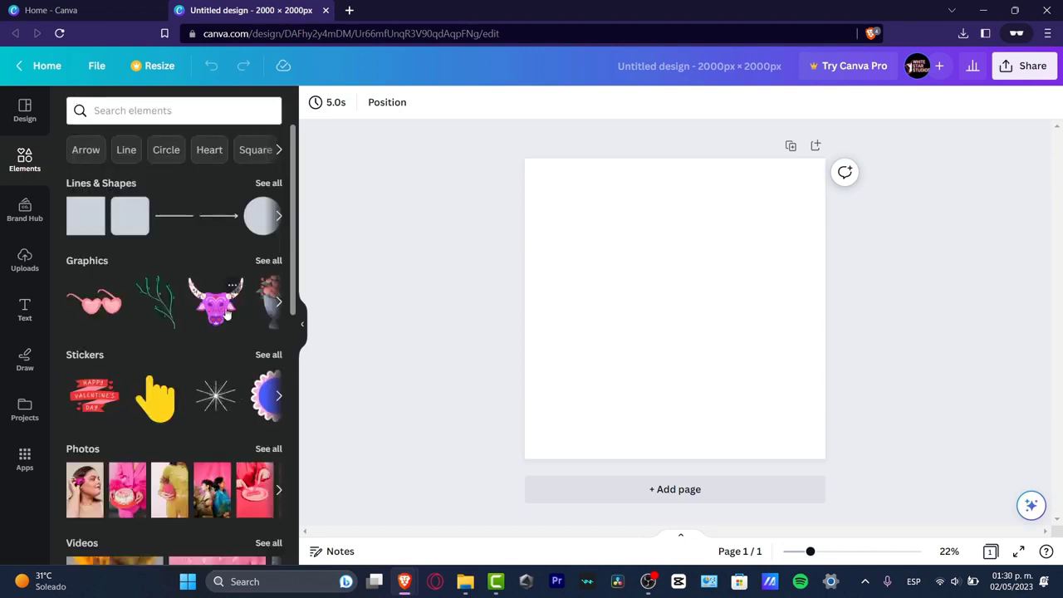
# Step: Add the purple bull-head graphic to the page, enlarge it to nearly the page width and centre it
pyautogui.click(227, 316)
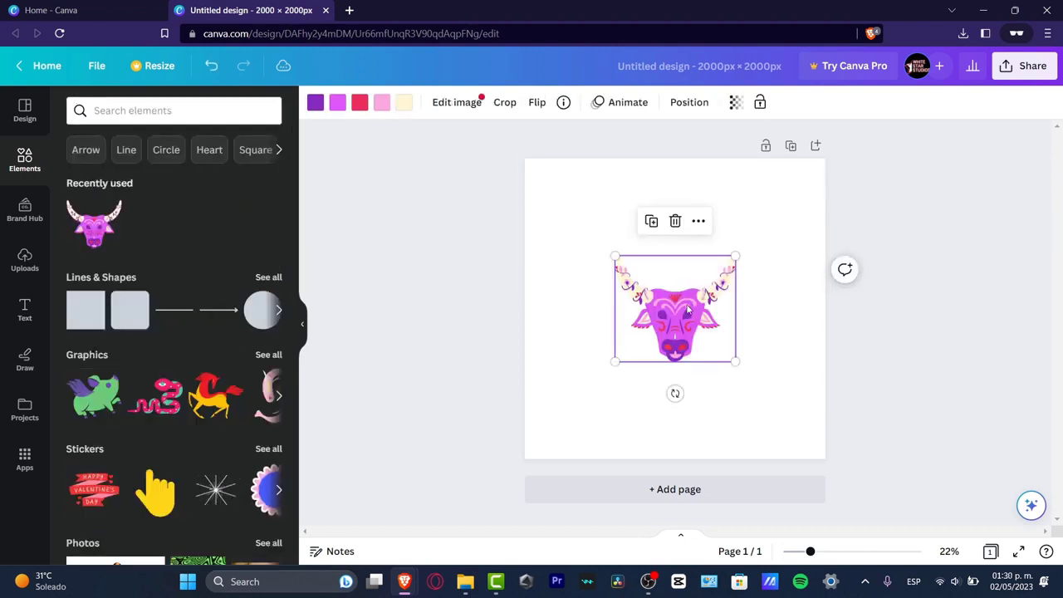
pyautogui.moveTo(681, 314); pyautogui.dragTo(617, 383)
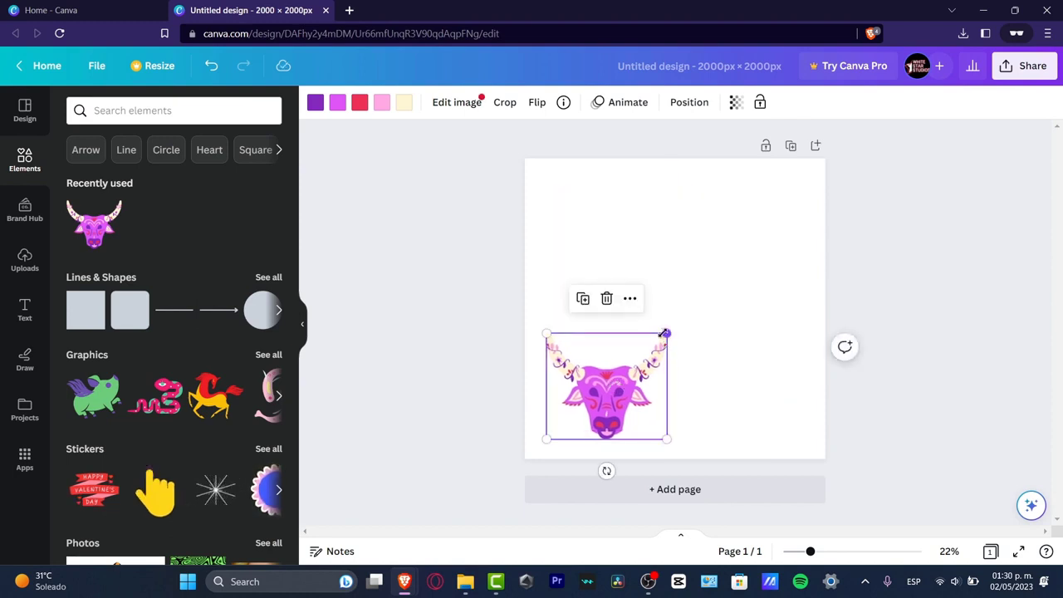
pyautogui.moveTo(665, 332); pyautogui.dragTo(804, 211)
pyautogui.moveTo(743, 345)
pyautogui.mouseDown()
pyautogui.moveTo(753, 308)
pyautogui.moveTo(743, 329)
pyautogui.mouseUp()
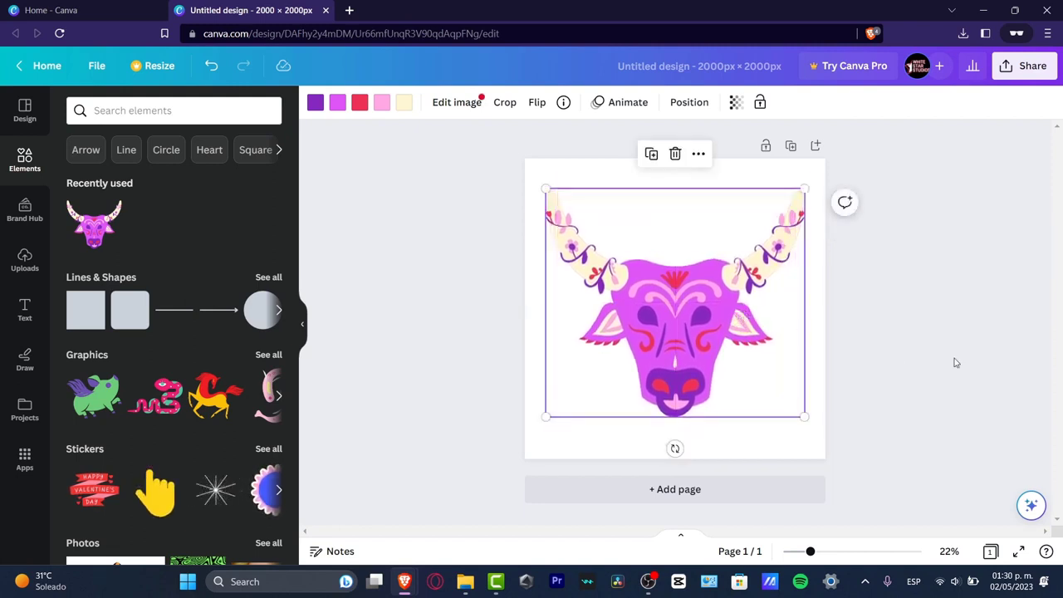
pyautogui.click(870, 280)
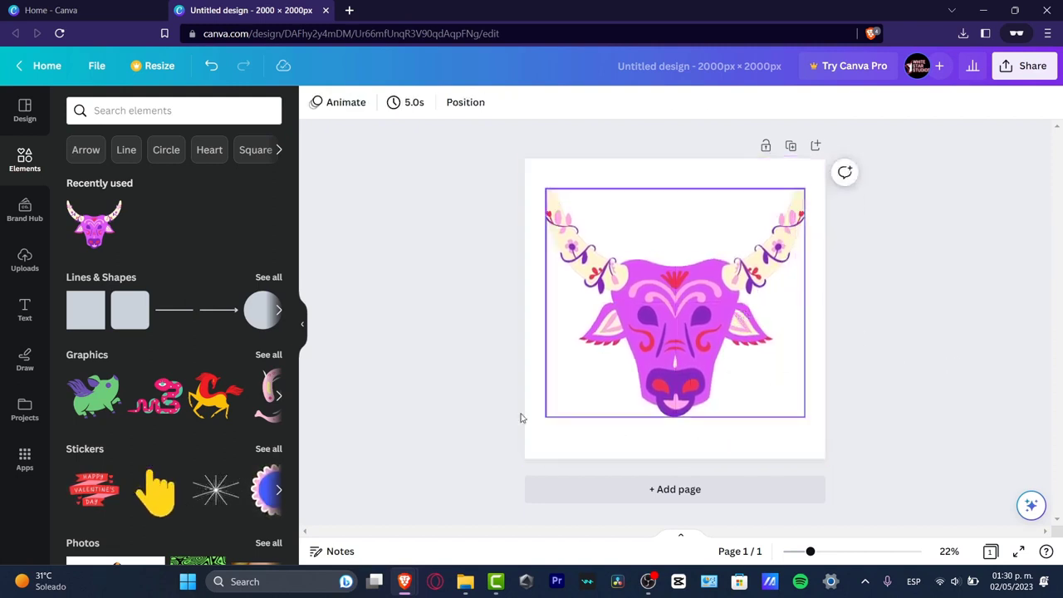
# Step: Check the recent product statuses on the Amazon Merch on Demand dashboard and return to the Canva design
pyautogui.moveTo(402, 581)
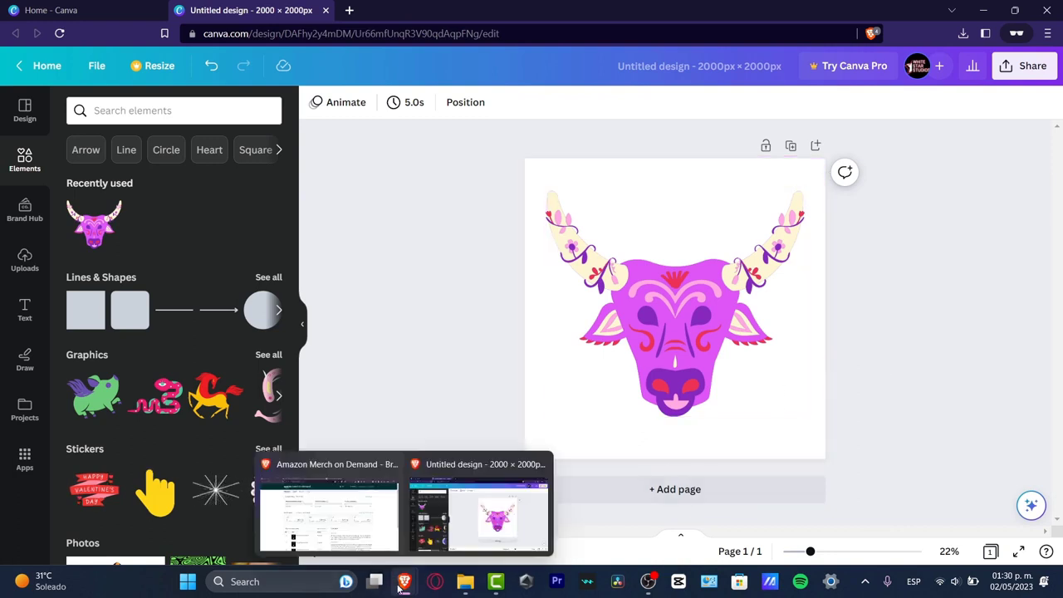
pyautogui.click(364, 508)
pyautogui.scroll(-3, 361, 464)
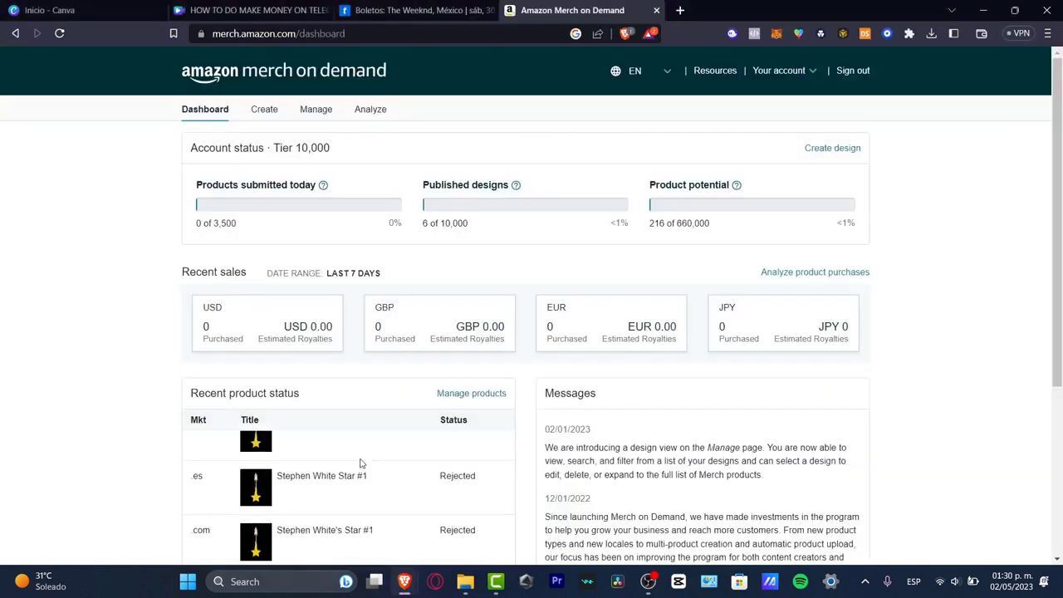
pyautogui.moveTo(506, 466); pyautogui.dragTo(440, 471)
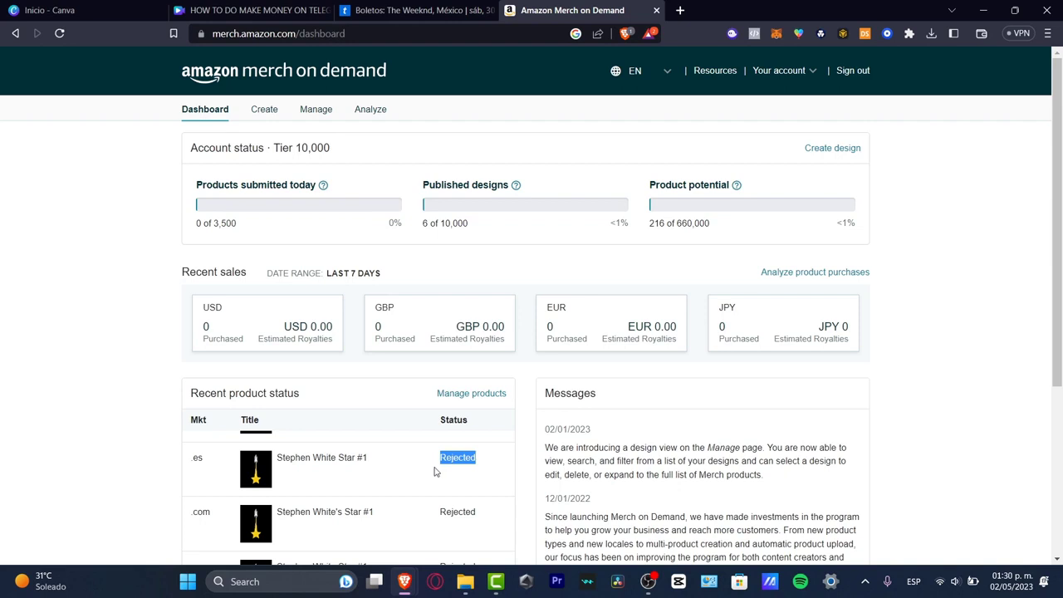
pyautogui.moveTo(405, 580)
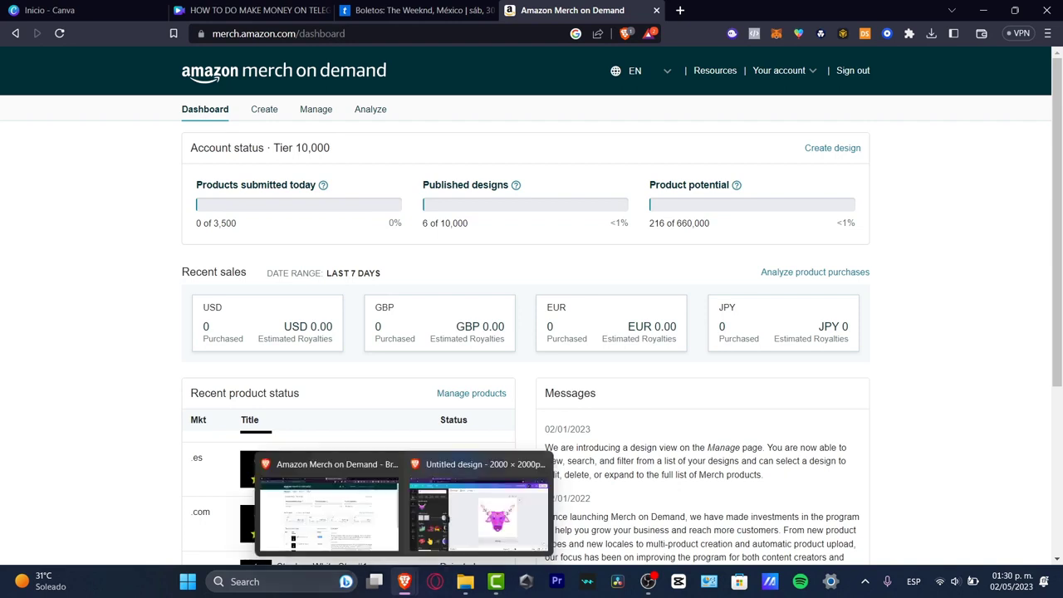
pyautogui.click(510, 511)
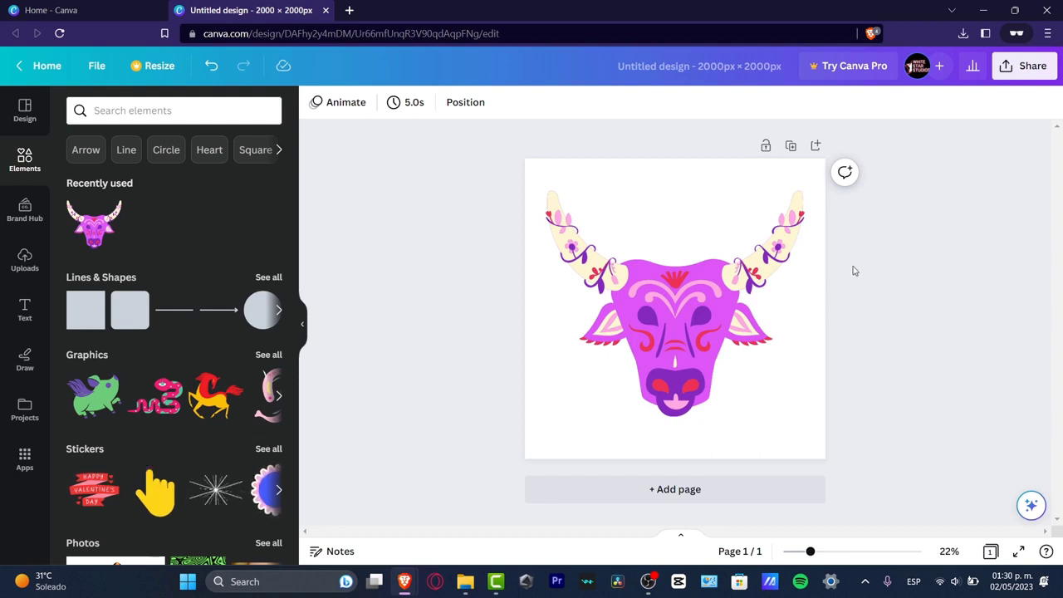
# Step: Shrink the bull-head graphic to about two thirds of the page width and centre it horizontally in the upper part
pyautogui.click(739, 402)
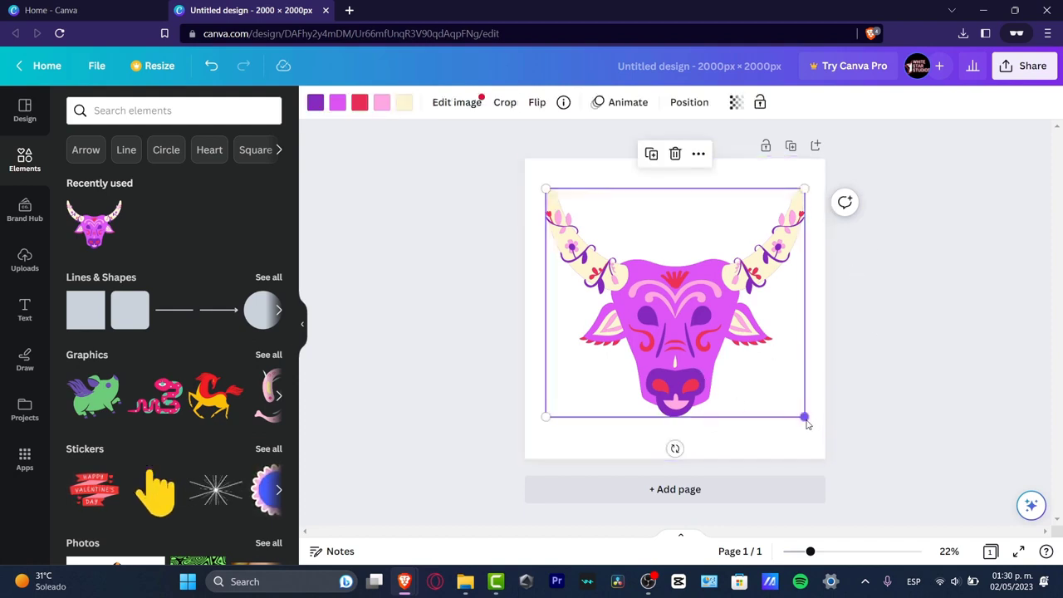
pyautogui.moveTo(804, 418); pyautogui.dragTo(740, 359)
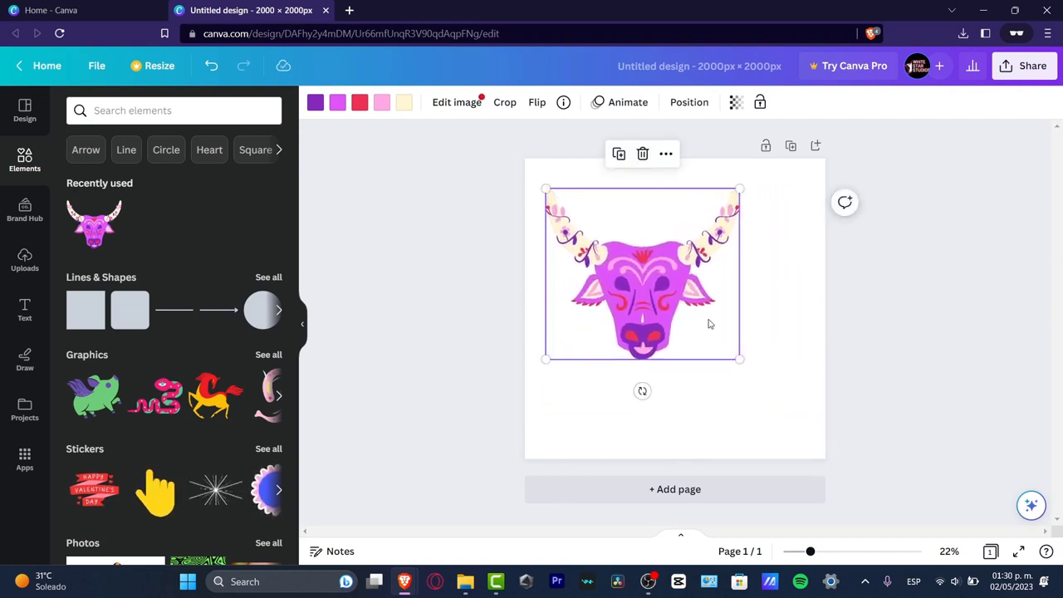
pyautogui.moveTo(709, 324); pyautogui.dragTo(736, 332)
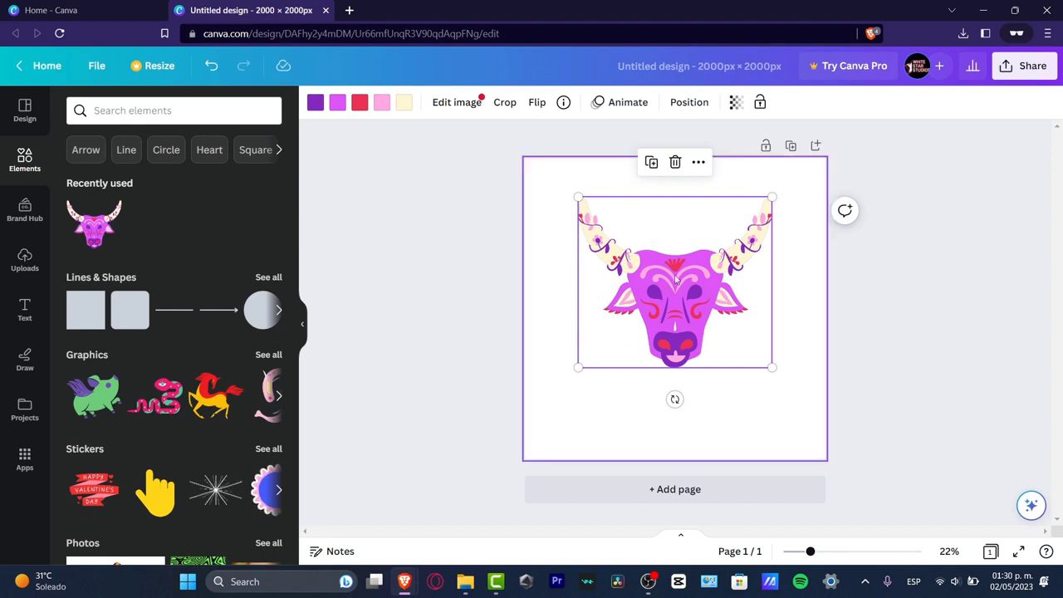
pyautogui.click(928, 303)
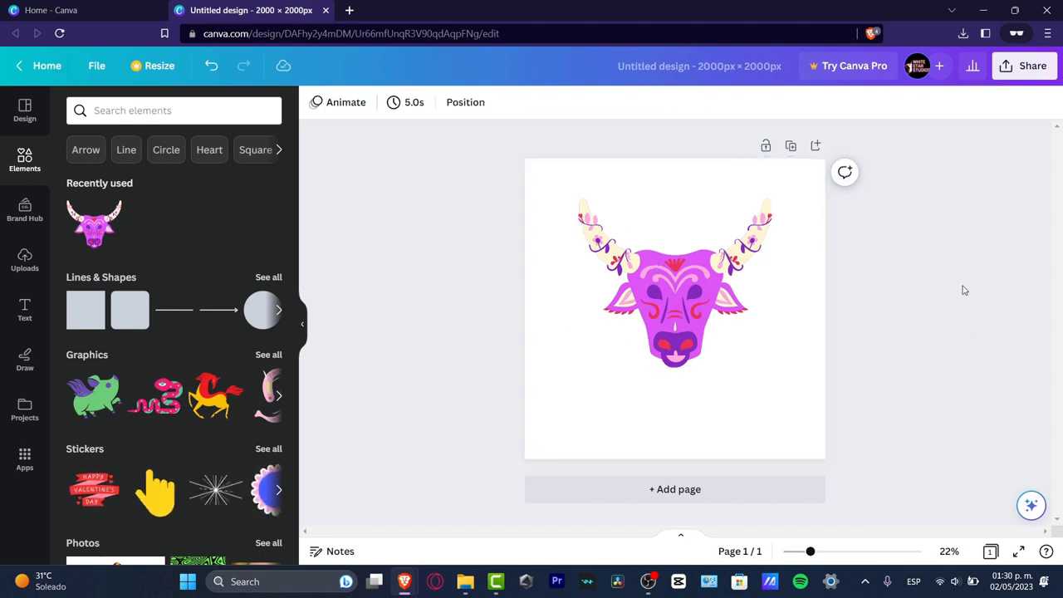
pyautogui.click(552, 348)
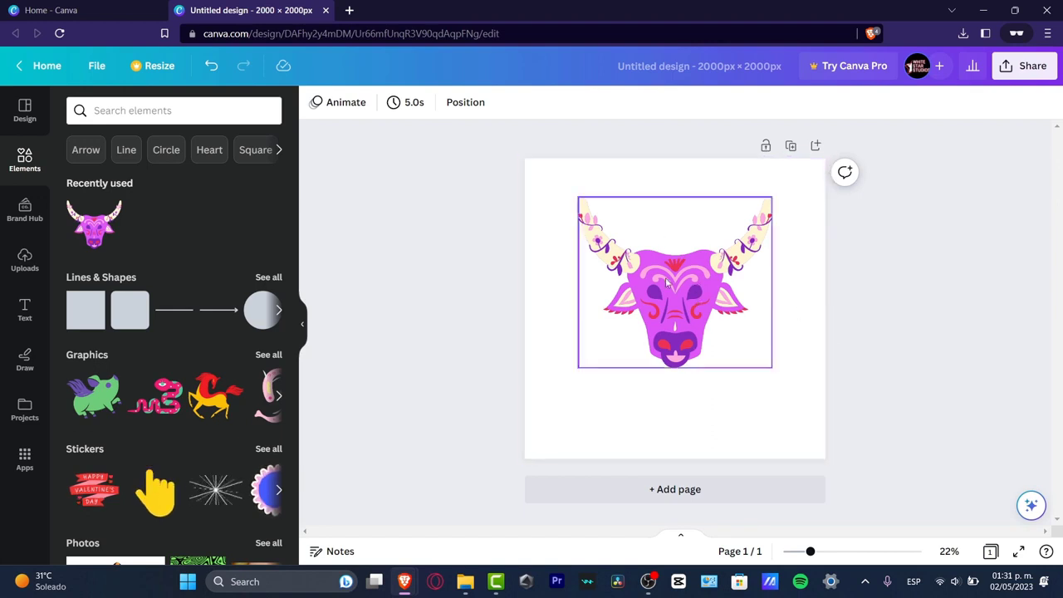
# Step: Search the elements library for "glasses" and browse the full list of matching graphics
pyautogui.click(130, 117)
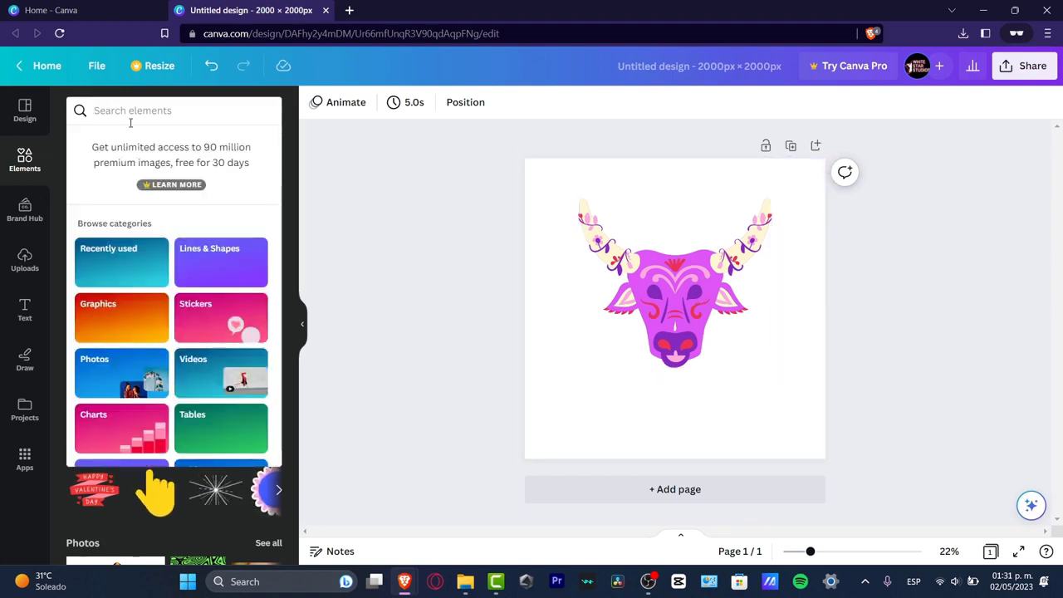
pyautogui.write('glasses')
pyautogui.press('Return')
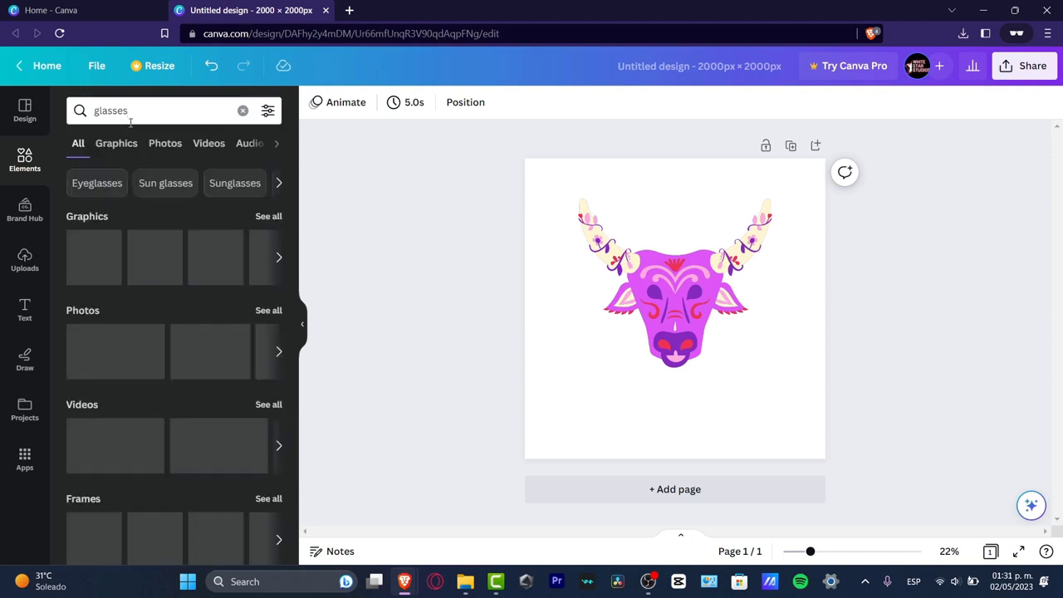
pyautogui.click(261, 217)
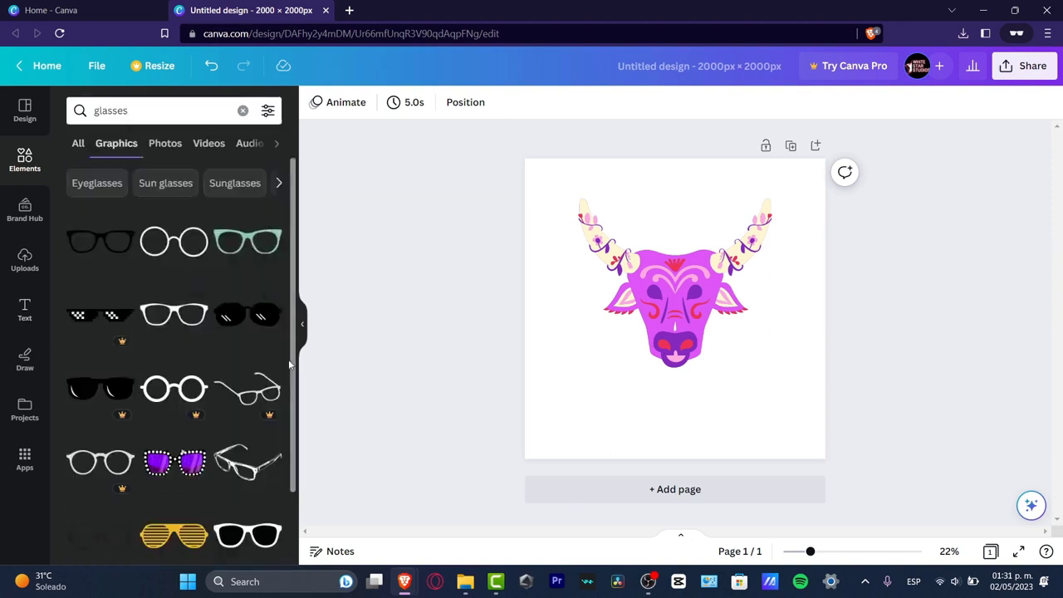
pyautogui.scroll(-2, 240, 335)
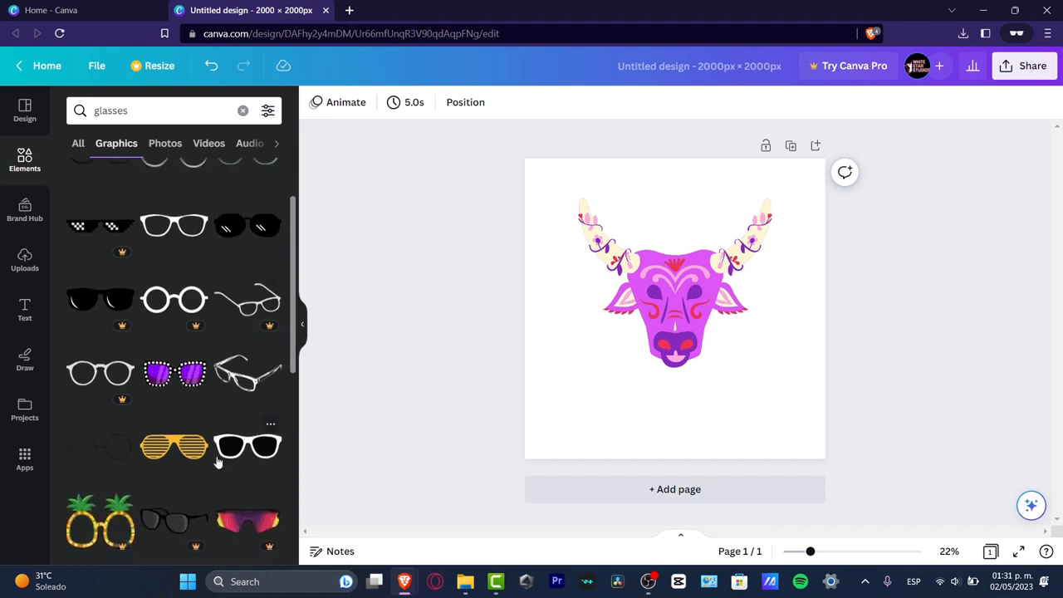
pyautogui.scroll(-3, 229, 489)
pyautogui.scroll(3, 231, 487)
# Step: Add the yellow shutter glasses graphic to the page and place it over the bull's eyes
pyautogui.click(173, 446)
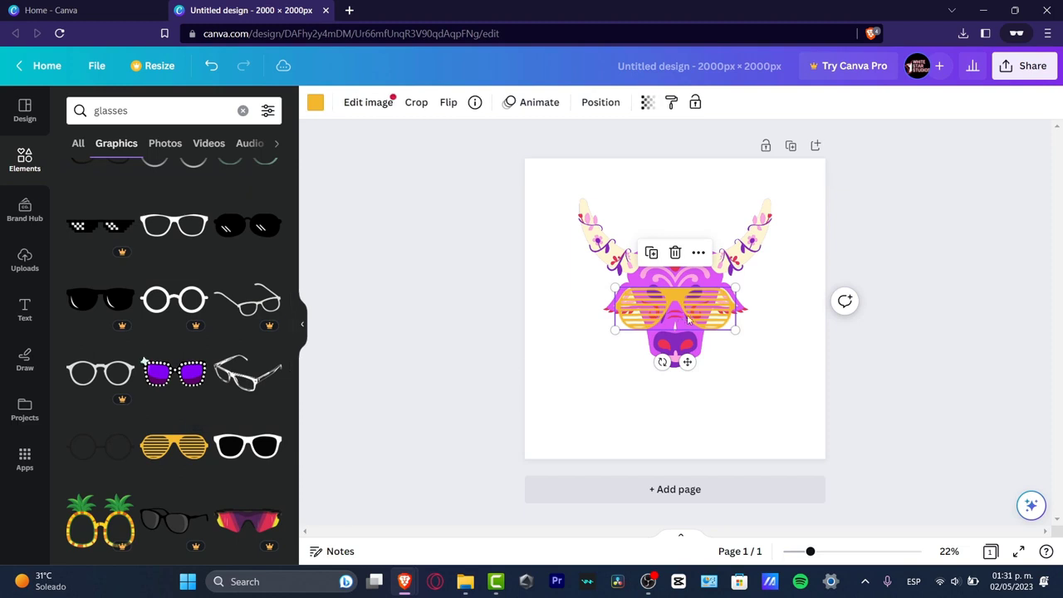
pyautogui.moveTo(704, 314); pyautogui.dragTo(704, 305)
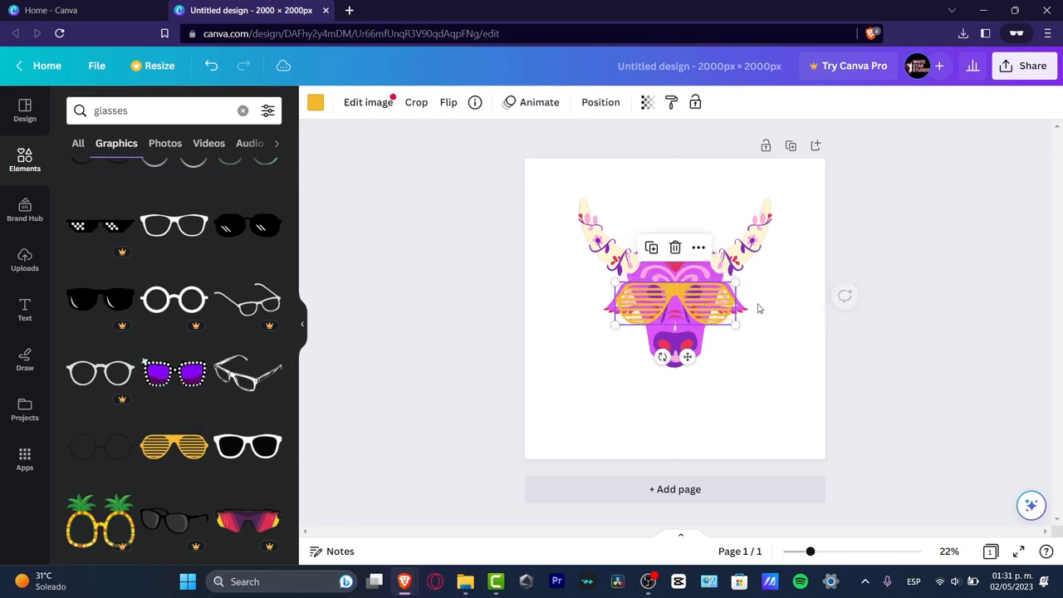
# Step: Shrink the bull head and glasses together to about half the page width
pyautogui.click(954, 285)
pyautogui.moveTo(903, 391); pyautogui.dragTo(617, 236)
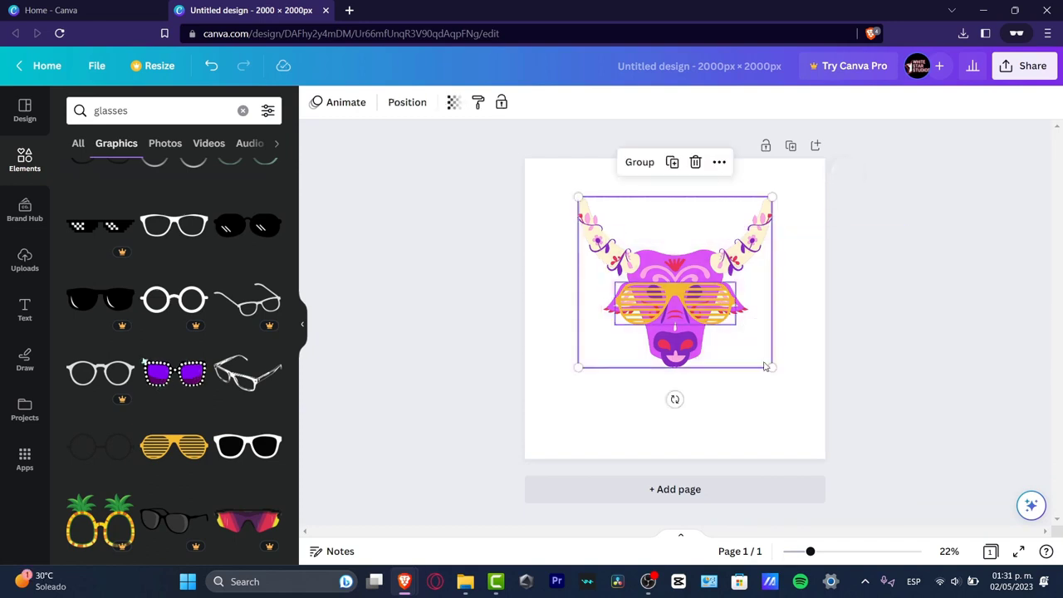
pyautogui.moveTo(772, 367); pyautogui.dragTo(723, 338)
pyautogui.click(927, 351)
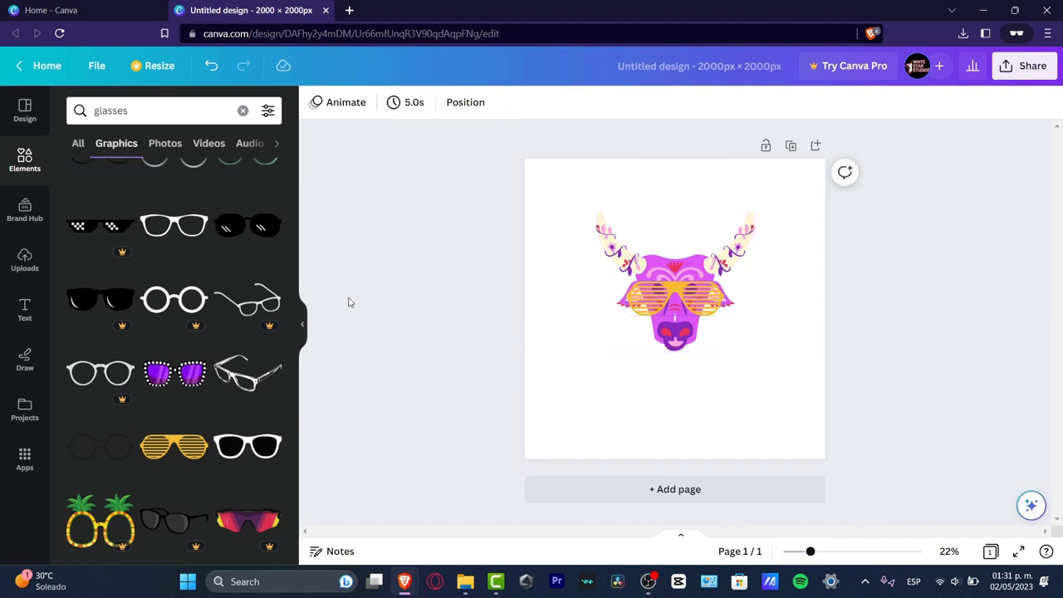
# Step: Add the "cold, smooth & tasty." font combination to the page and enlarge it to about 60% of the page width
pyautogui.click(24, 309)
pyautogui.scroll(-4, 100, 332)
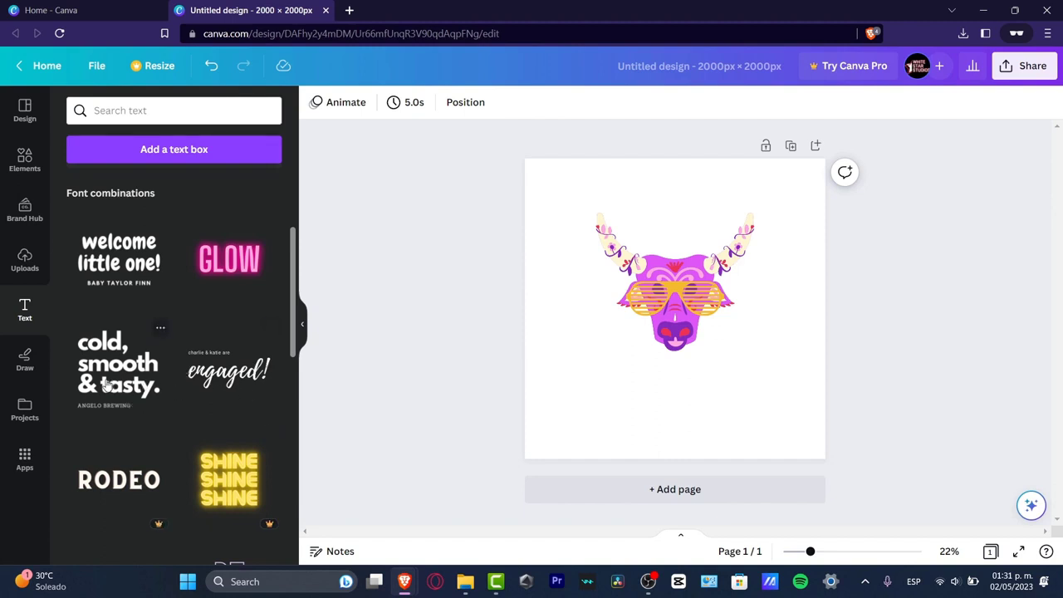
pyautogui.click(107, 384)
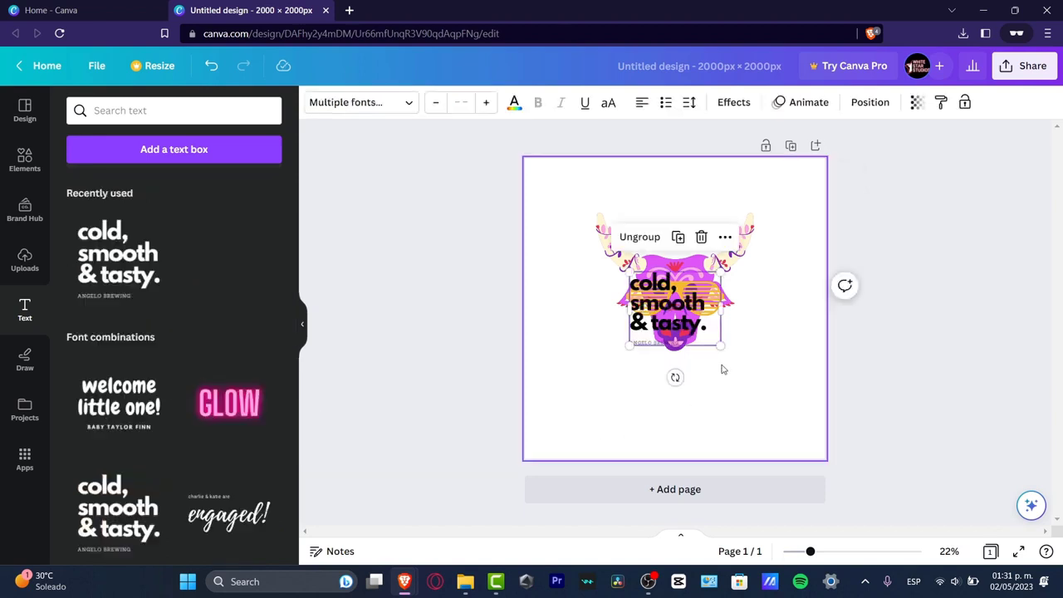
pyautogui.moveTo(719, 343); pyautogui.dragTo(714, 386)
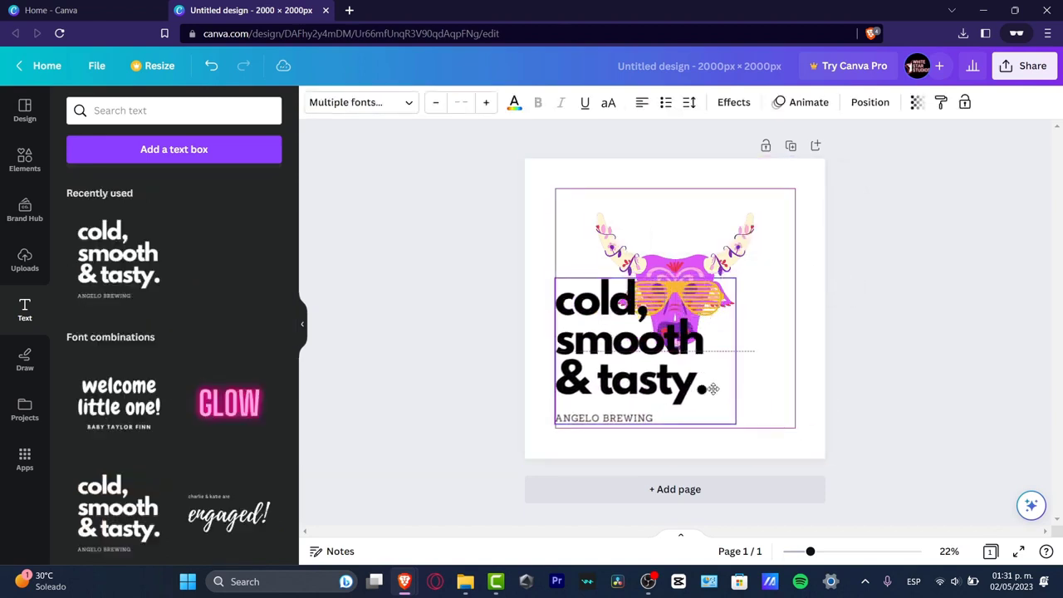
# Step: Move the "cold, smooth & tasty." text block down into the page's lower-left corner
pyautogui.click(716, 269)
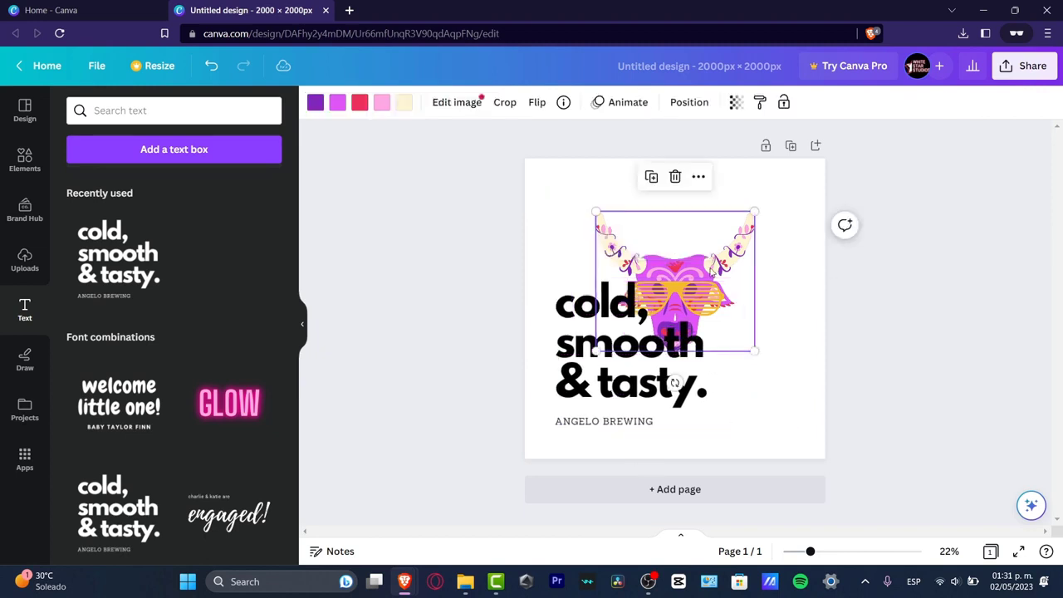
pyautogui.moveTo(919, 330); pyautogui.dragTo(812, 259)
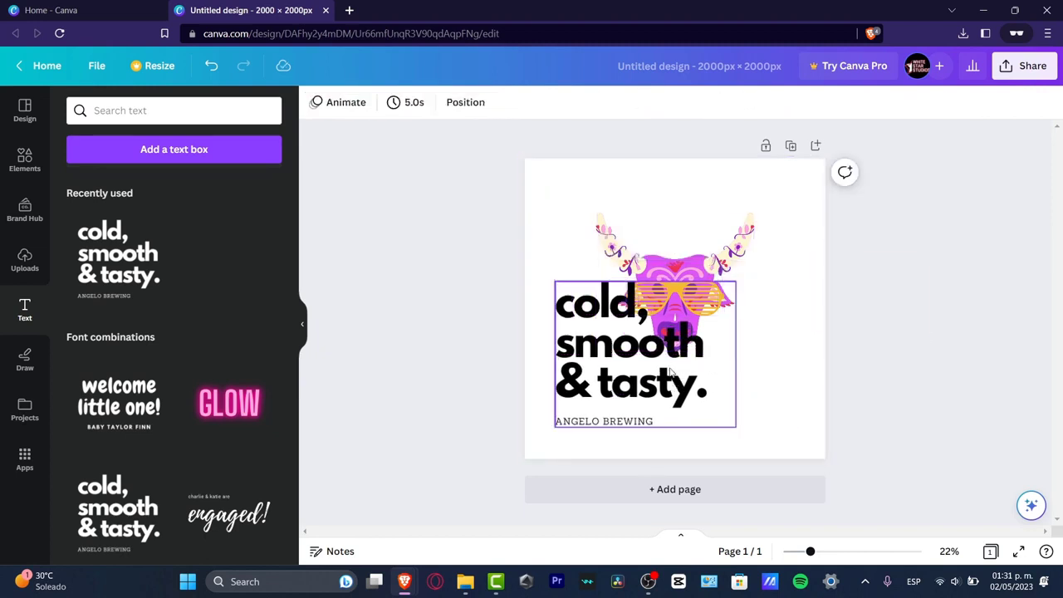
pyautogui.moveTo(637, 374); pyautogui.dragTo(617, 401)
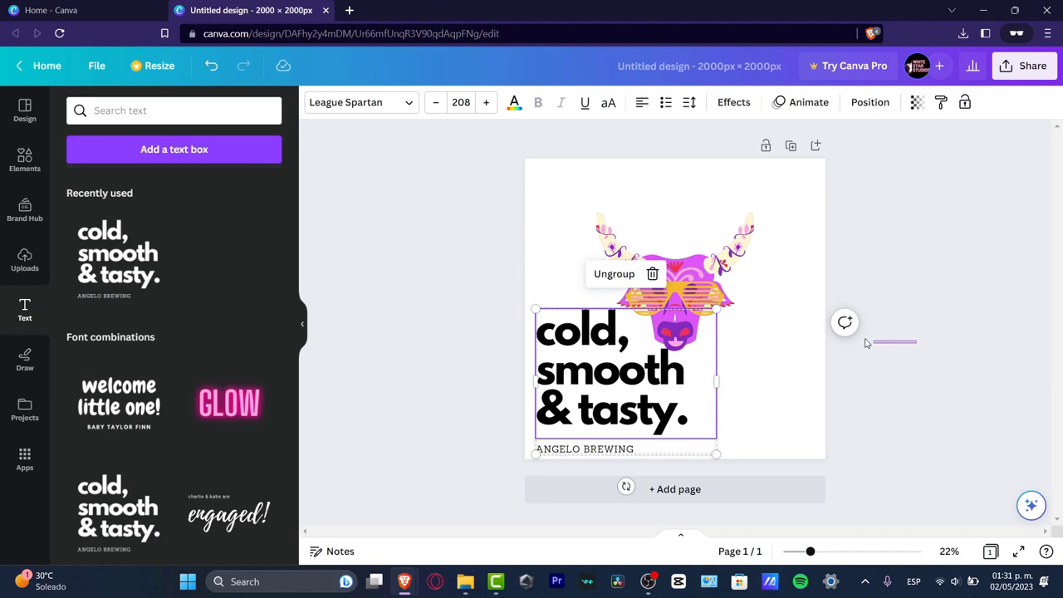
# Step: Group the bull head with its glasses, shrink the group to about 40% of the page width and move it to the page's upper right
pyautogui.moveTo(865, 342); pyautogui.dragTo(725, 265)
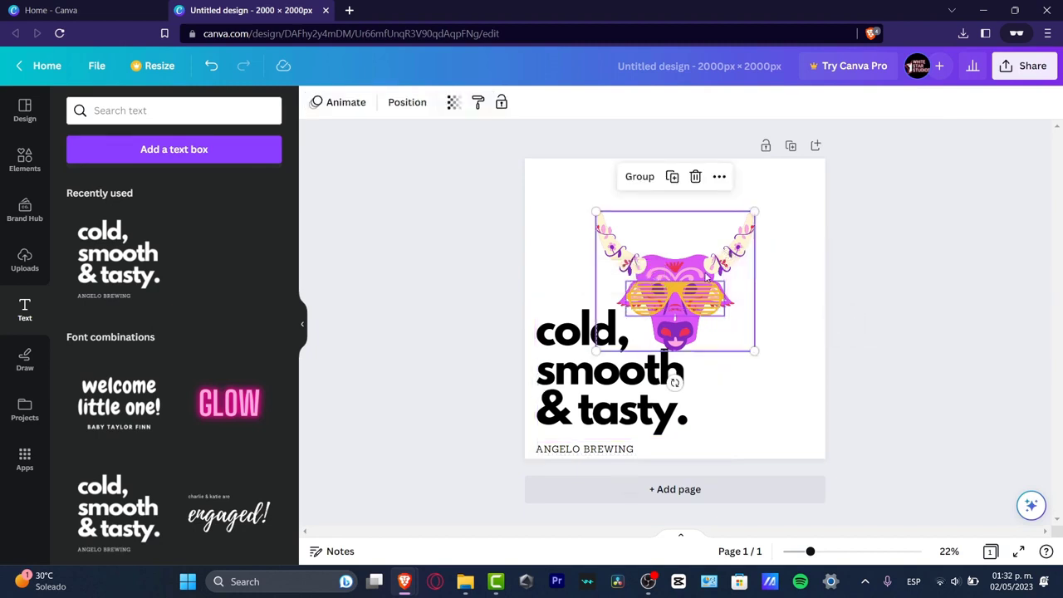
pyautogui.click(640, 176)
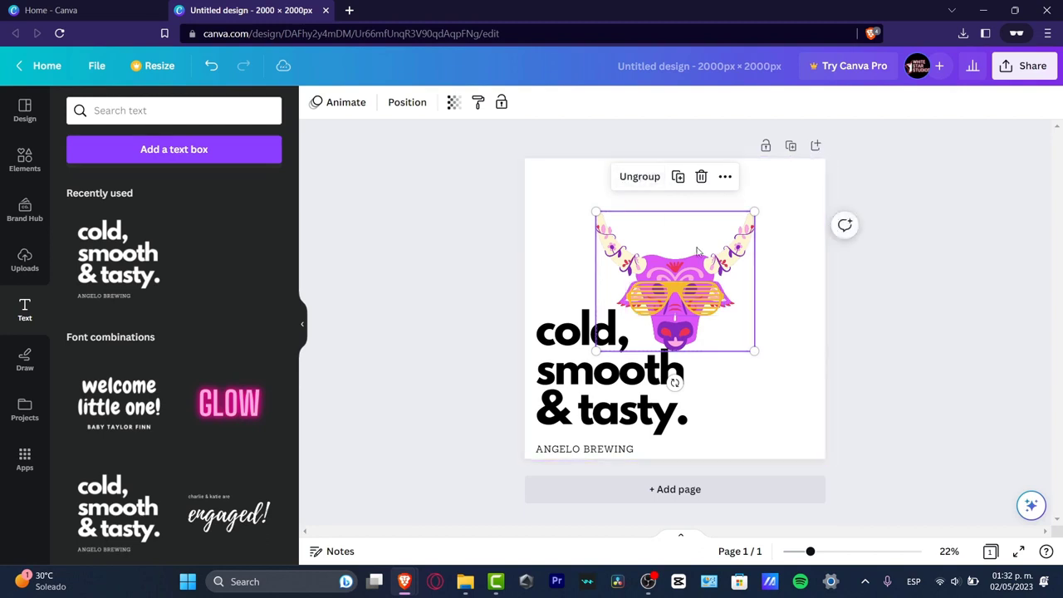
pyautogui.moveTo(754, 351); pyautogui.dragTo(716, 316)
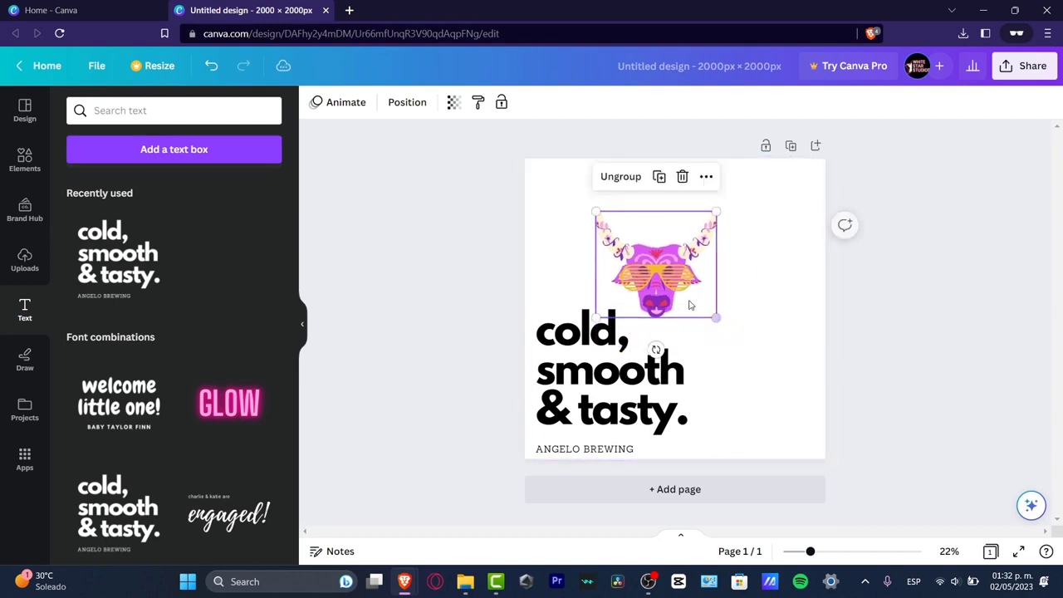
pyautogui.moveTo(683, 283); pyautogui.dragTo(753, 264)
# Step: Move the text block up to the left page margin and enlarge it to about three quarters of the page width
pyautogui.moveTo(646, 412); pyautogui.dragTo(665, 387)
pyautogui.moveTo(738, 283); pyautogui.dragTo(797, 273)
pyautogui.click(933, 398)
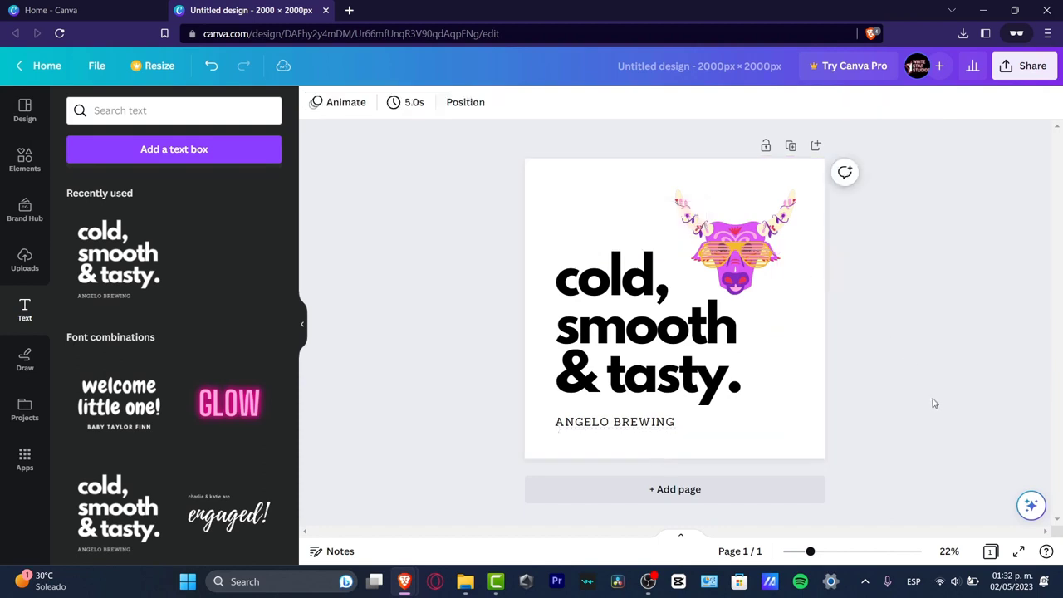
# Step: Replace the small caption beneath the headline with "BE GOOD."
pyautogui.doubleClick(657, 422)
pyautogui.tripleClick(661, 423)
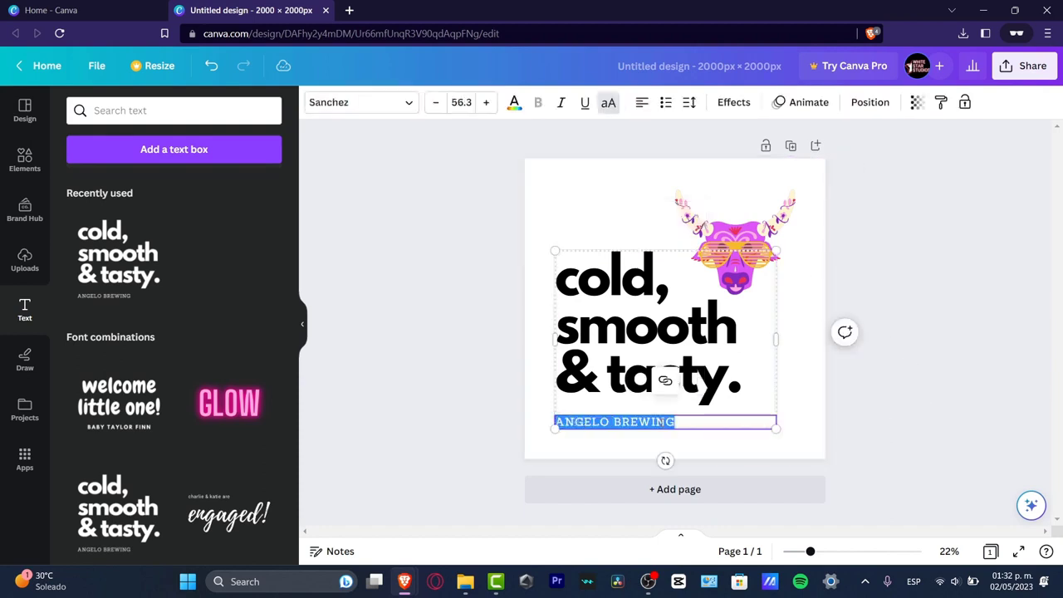
pyautogui.write('BE GOOD.')
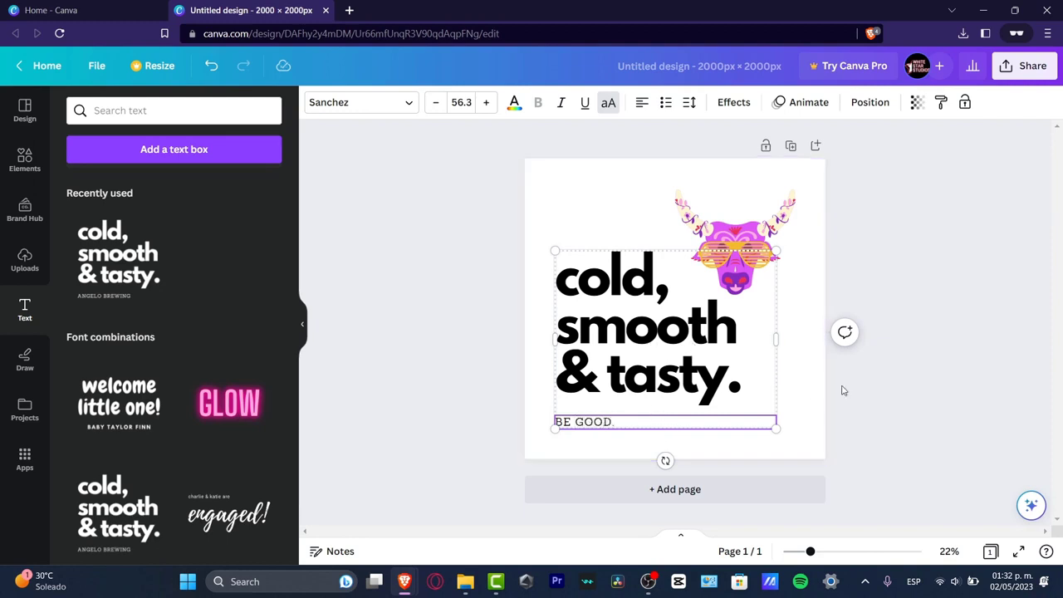
pyautogui.click(874, 393)
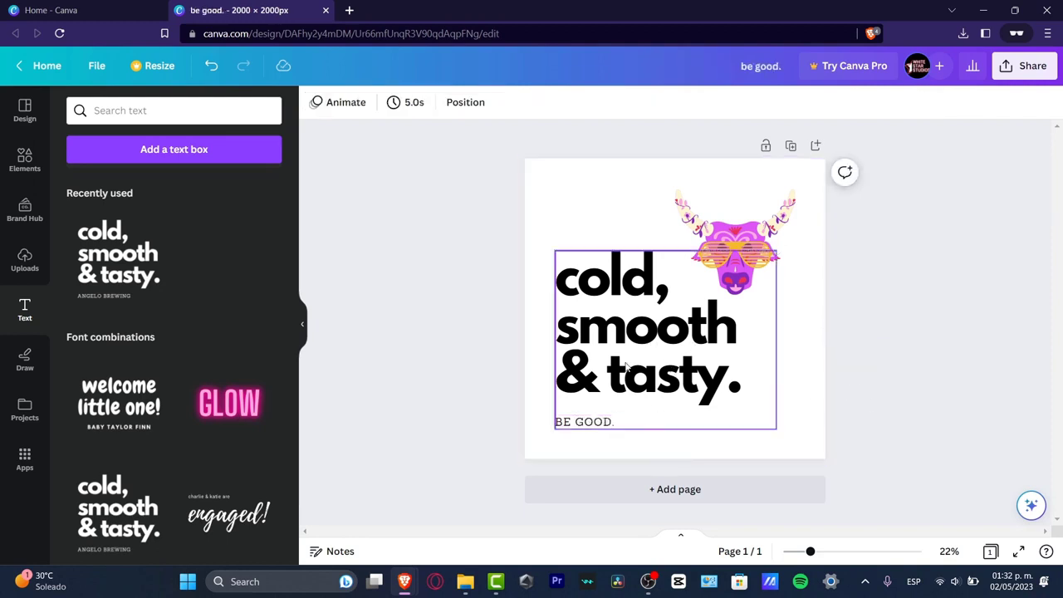
# Step: Apply the Hollow text effect to the "cold, smooth & tasty." headline
pyautogui.doubleClick(662, 330)
pyautogui.tripleClick(665, 324)
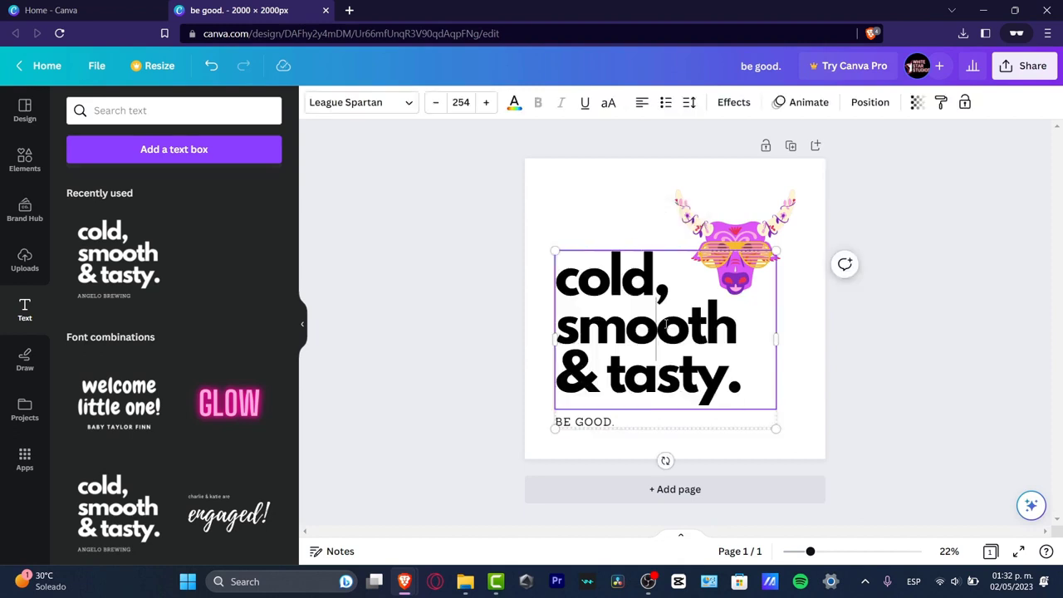
pyautogui.click(695, 325)
pyautogui.doubleClick(647, 330)
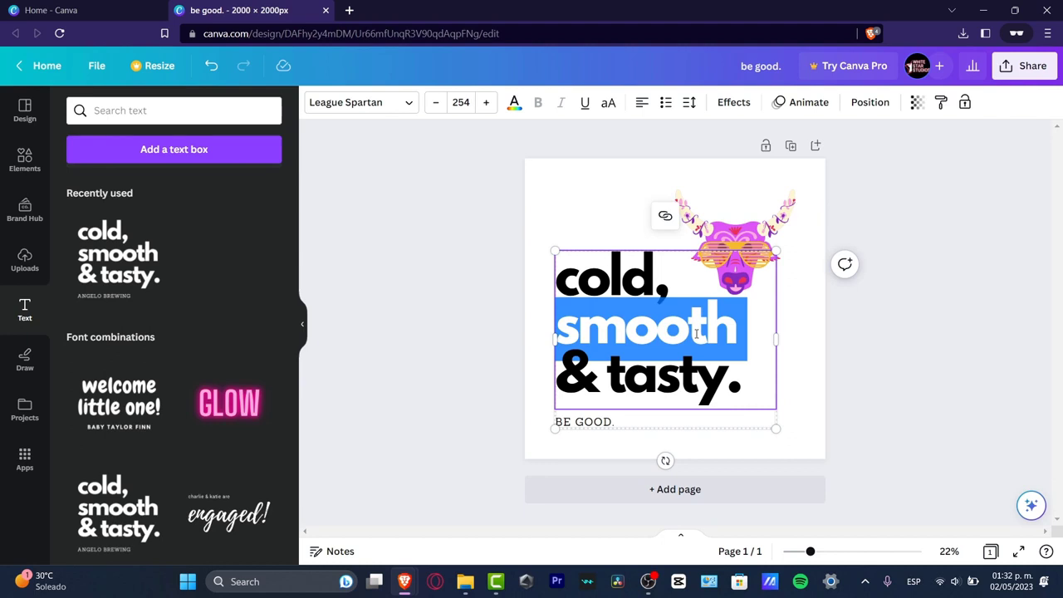
pyautogui.click(733, 102)
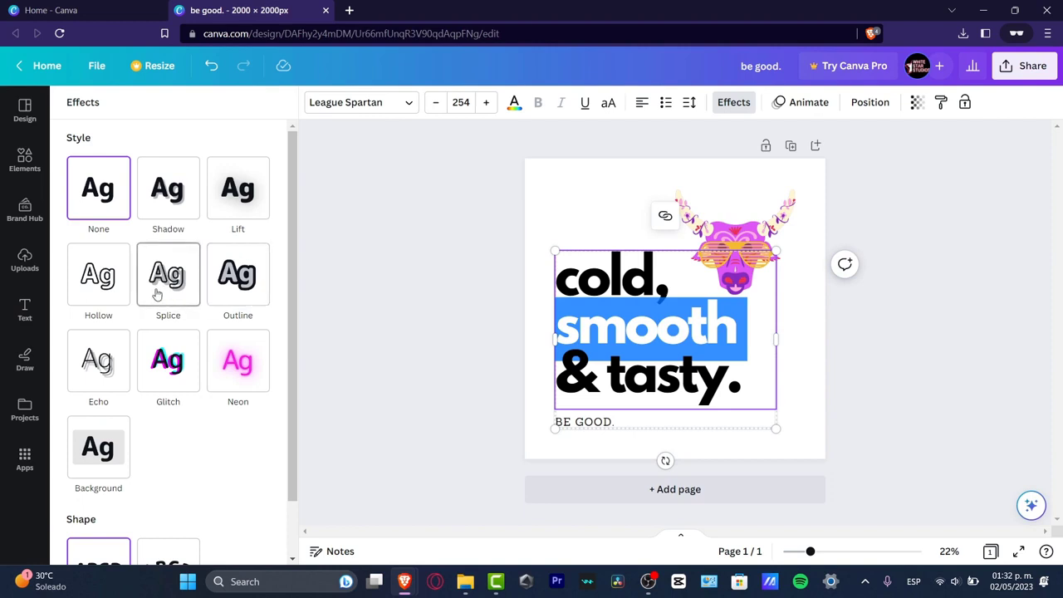
pyautogui.click(104, 286)
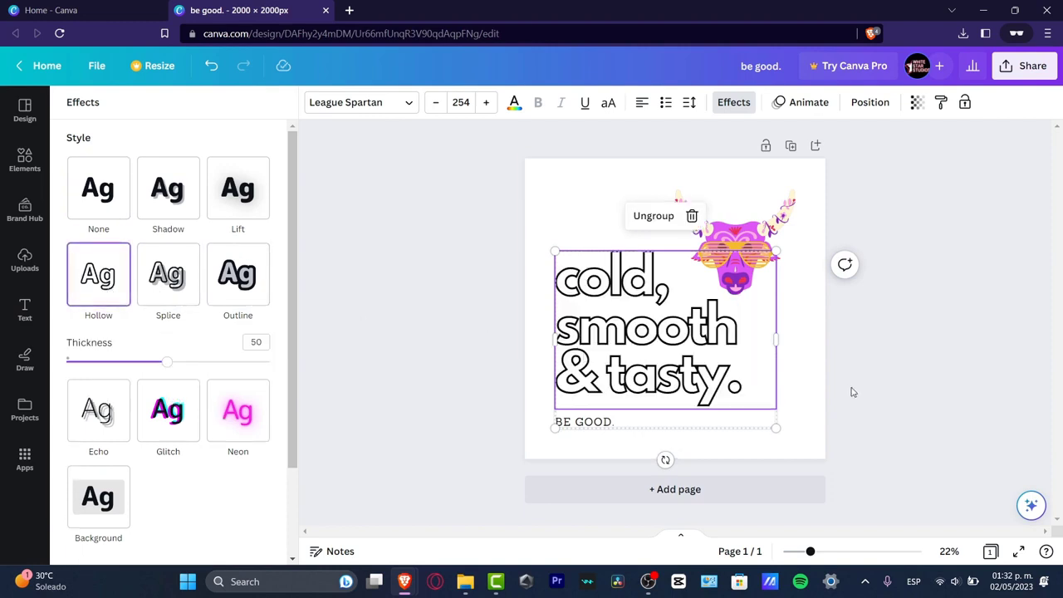
pyautogui.click(723, 396)
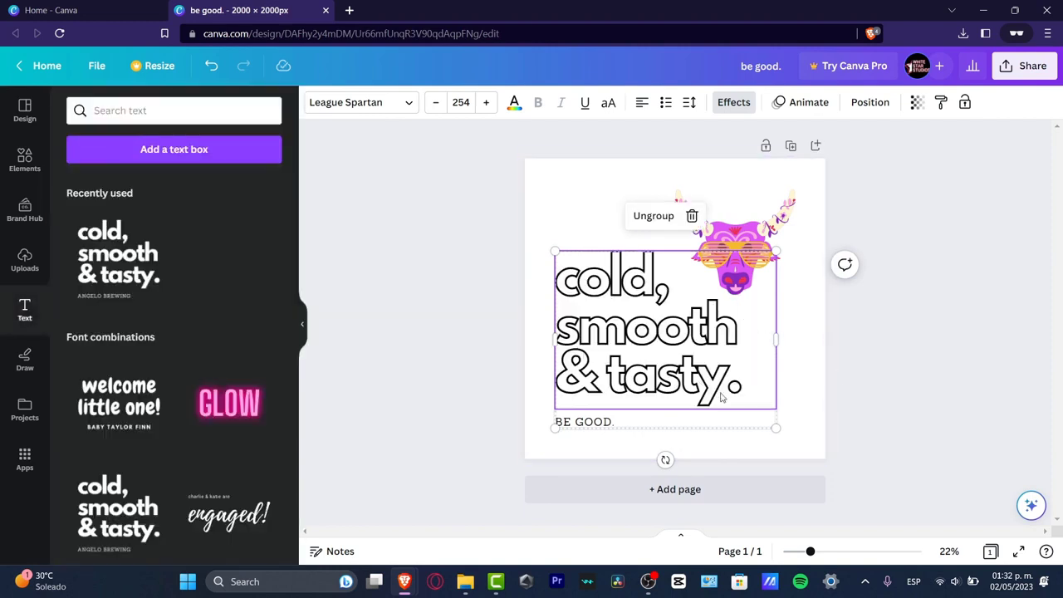
pyautogui.click(910, 382)
# Step: Duplicate the text block and set the copy's text effect to None
pyautogui.click(652, 350)
pyautogui.hotkey('ctrl', 'd')
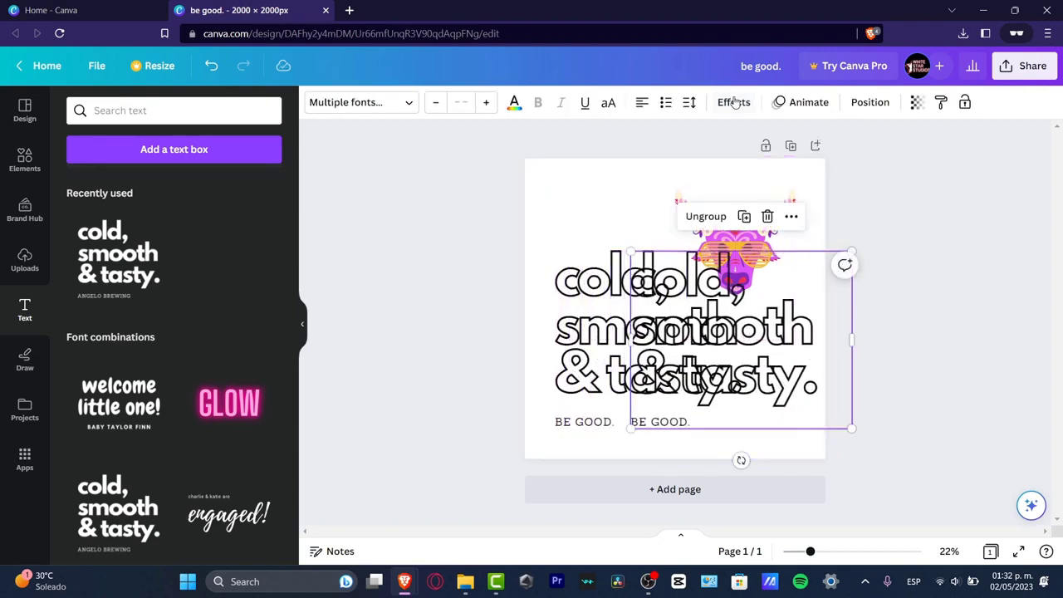
pyautogui.click(734, 101)
pyautogui.click(108, 208)
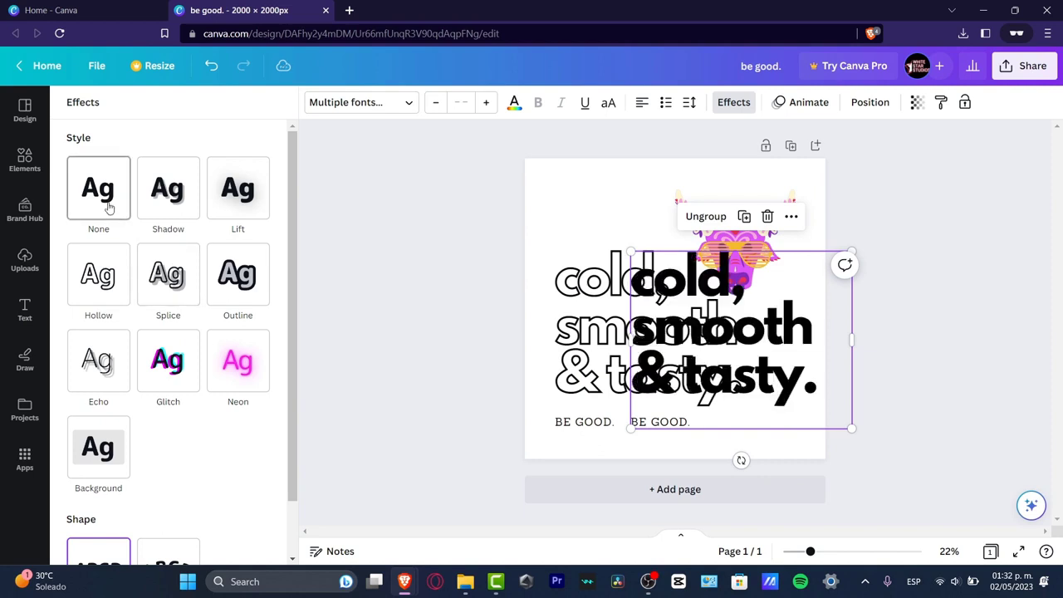
# Step: Delete the word "smooth" from the solid copy, leaving an empty line between "cold," and "& tasty."
pyautogui.doubleClick(791, 333)
pyautogui.tripleClick(785, 333)
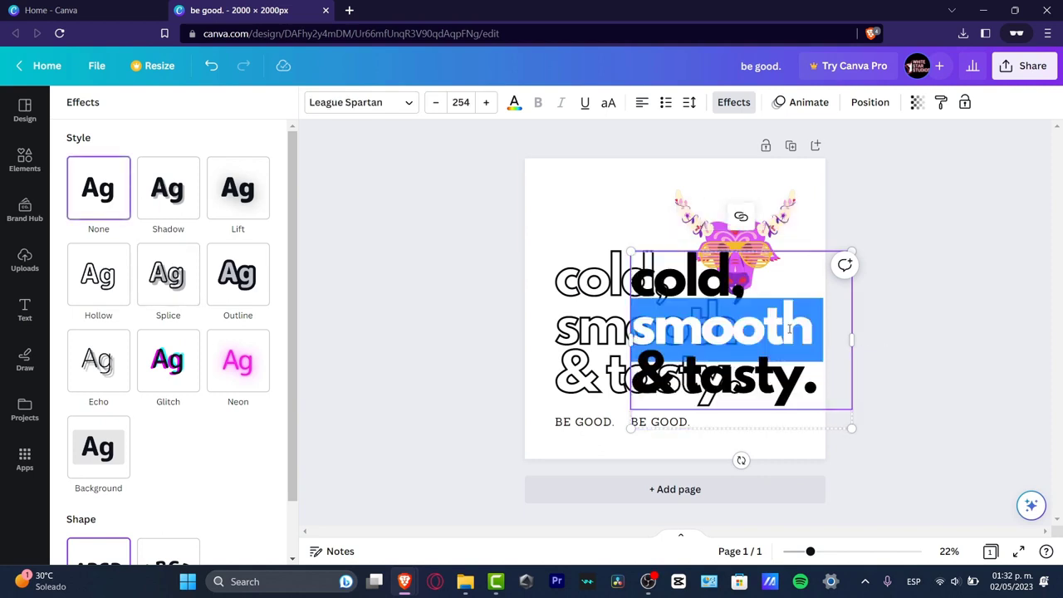
pyautogui.click(772, 332)
pyautogui.doubleClick(772, 331)
pyautogui.press('BackSpace')
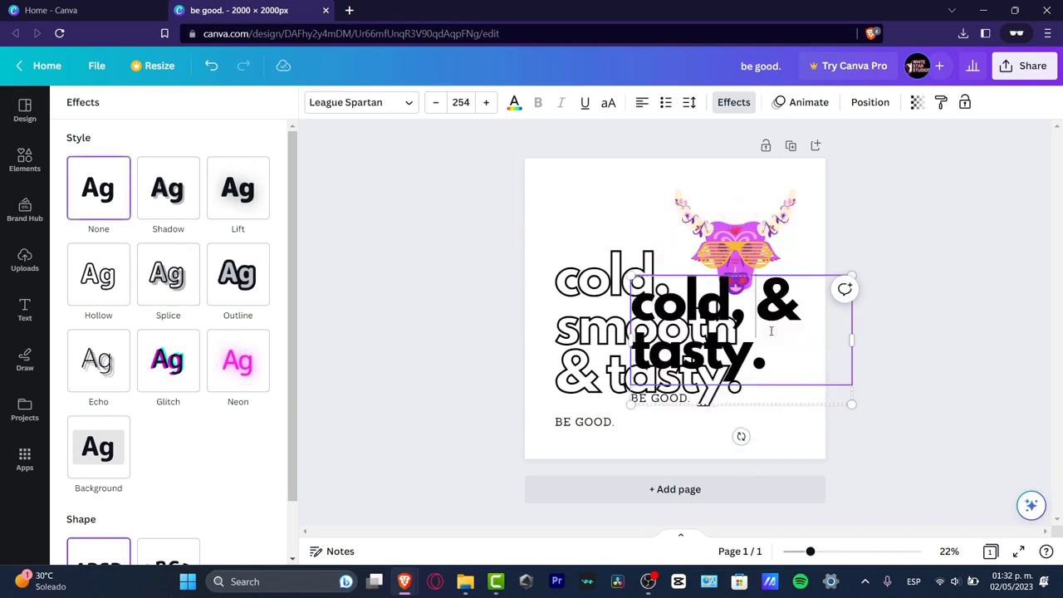
pyautogui.press('Return')
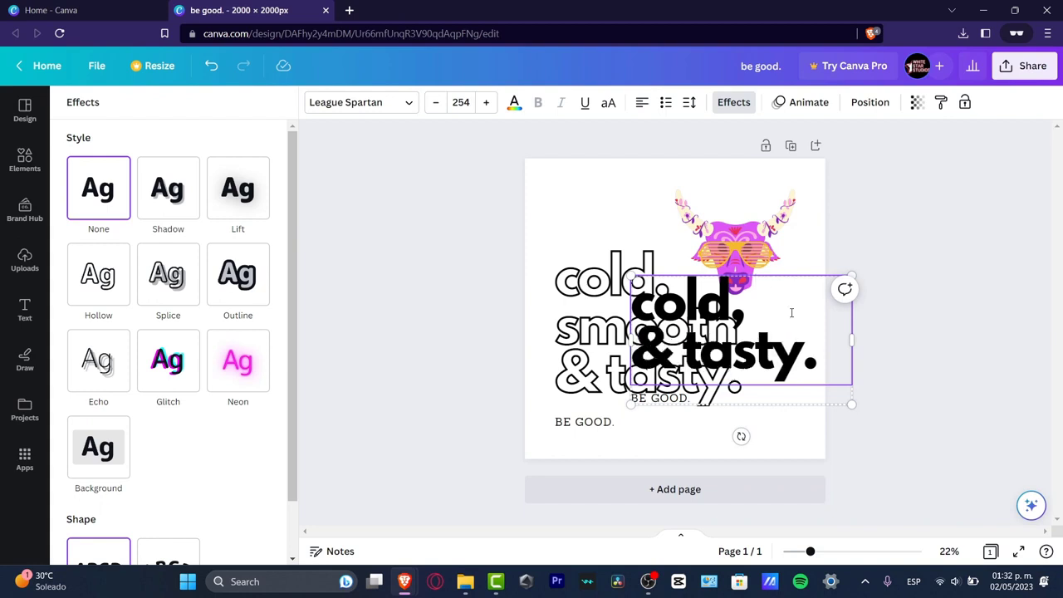
pyautogui.press('Return')
pyautogui.click(936, 341)
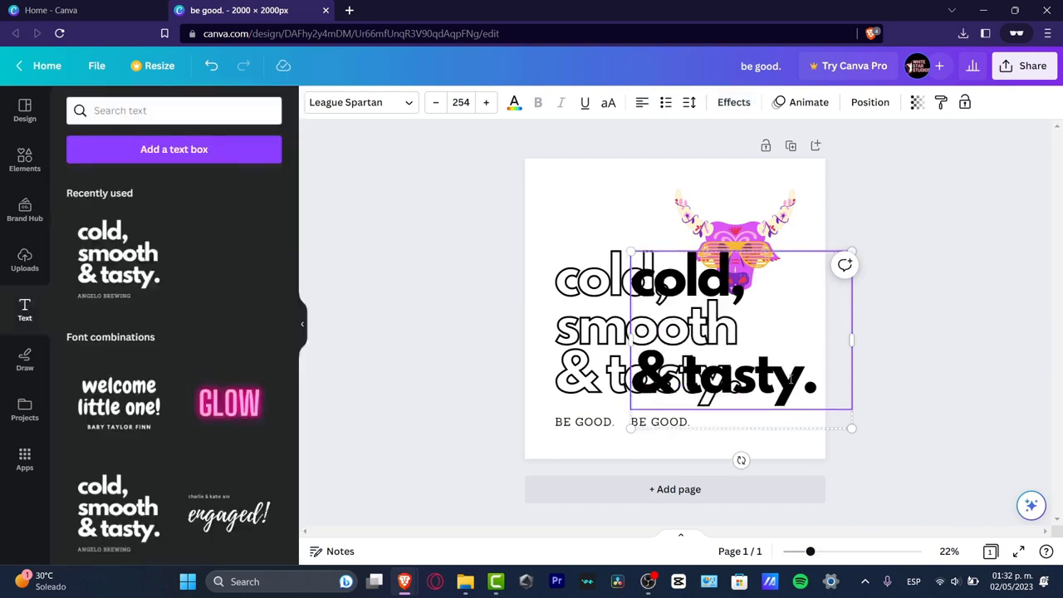
# Step: Move the solid text copy exactly over the hollow text block so their lines coincide
pyautogui.click(893, 367)
pyautogui.moveTo(812, 385); pyautogui.dragTo(706, 380)
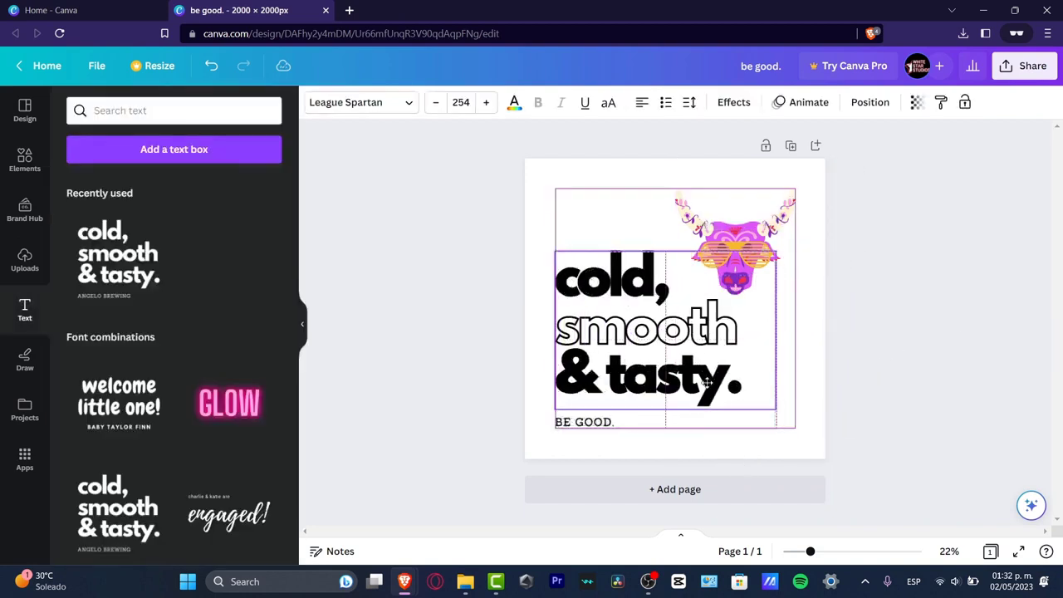
pyautogui.click(971, 309)
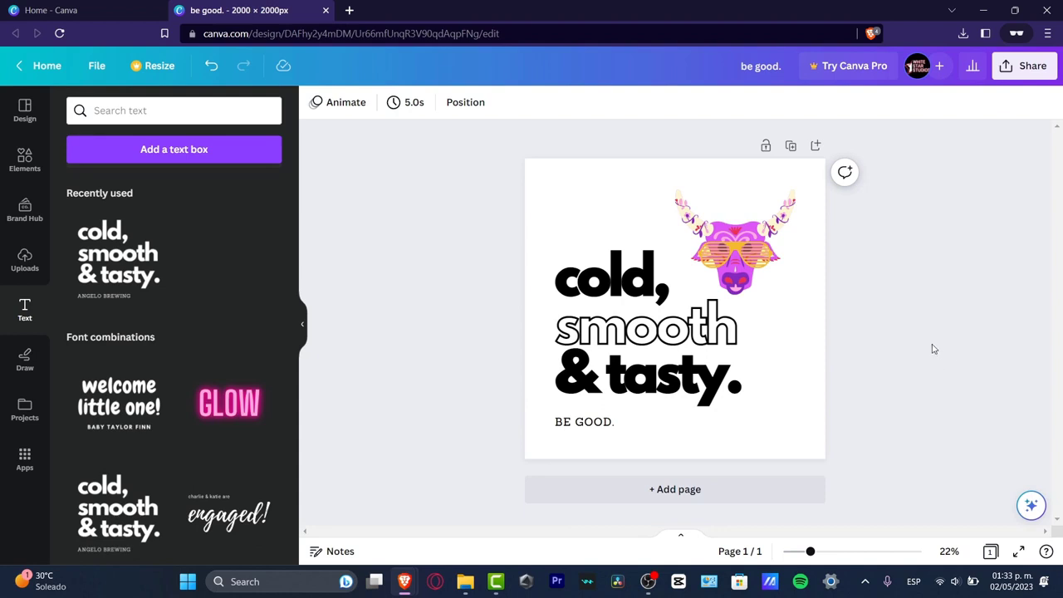
# Step: Download the design as a PNG at 2,000 × 2,000 px and save it as "be good." in the ENVATO ELEMENTS folder
pyautogui.click(1026, 73)
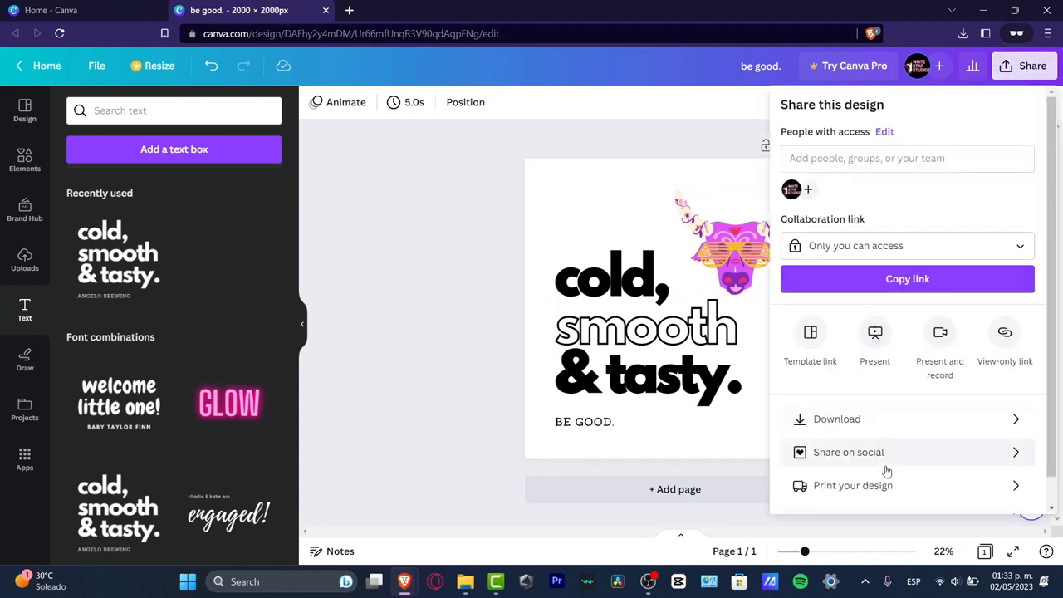
pyautogui.click(837, 419)
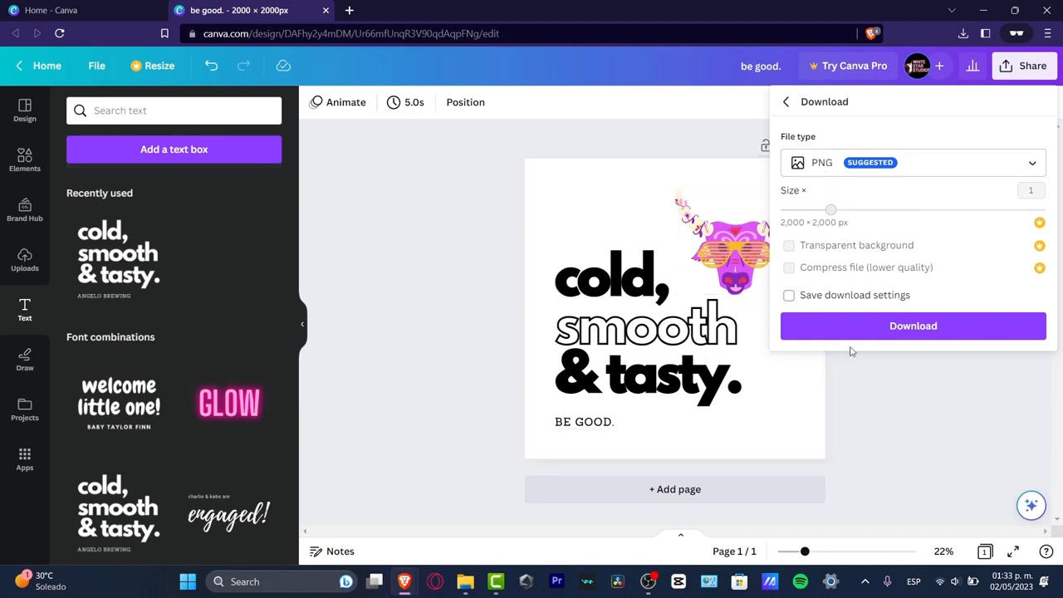
pyautogui.click(920, 324)
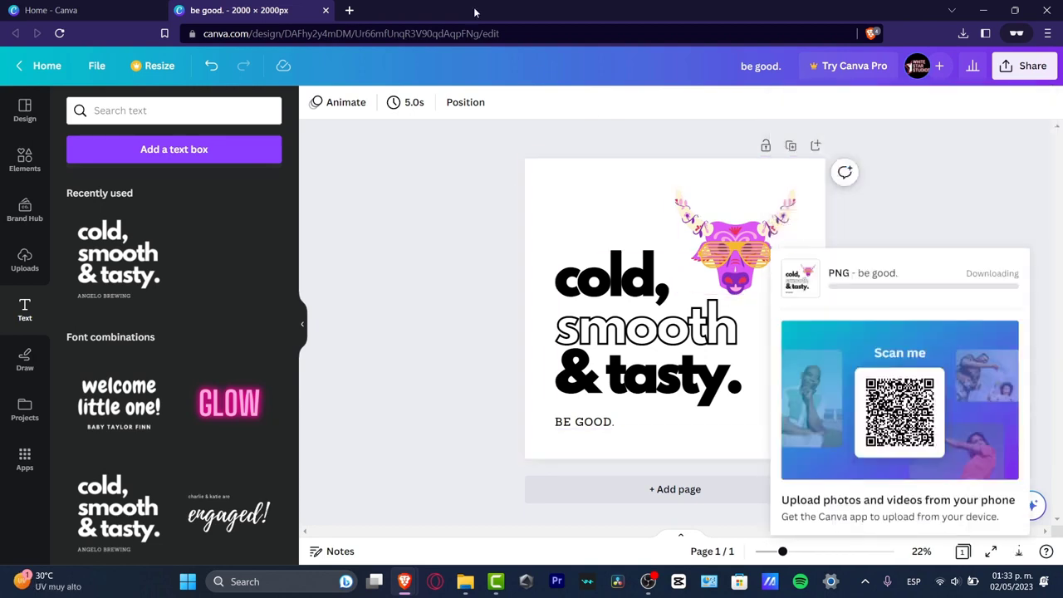
pyautogui.click(349, 10)
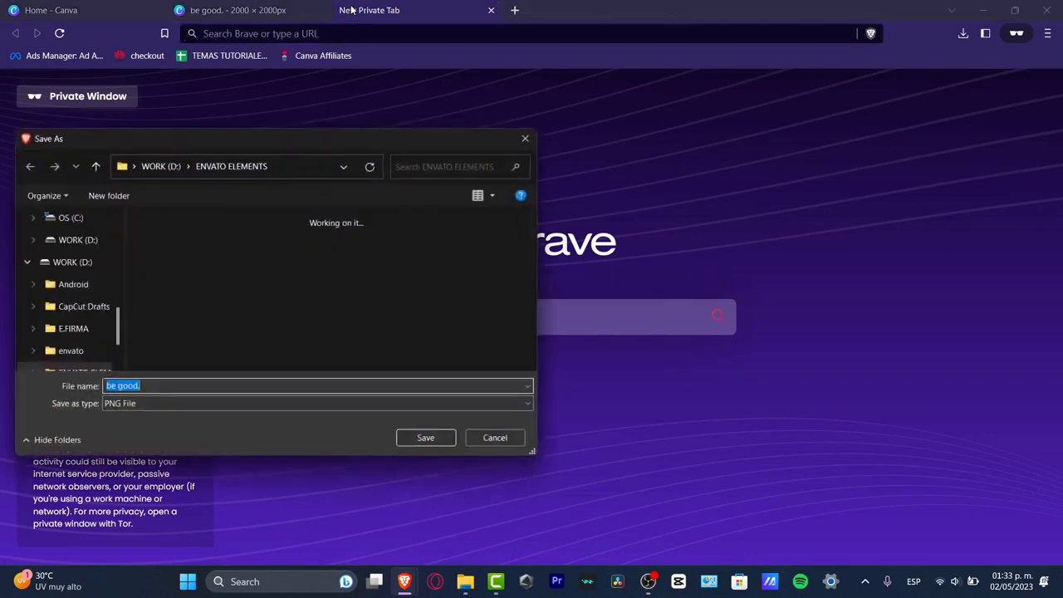
pyautogui.press('Return')
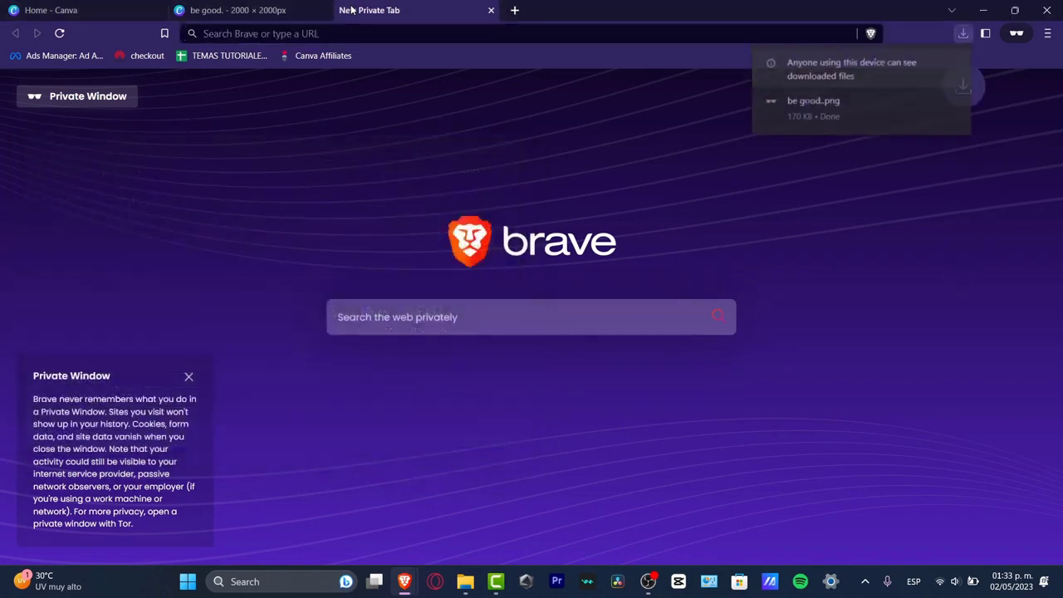
# Step: Search the web for "free background remover" and open the remove.bg site
pyautogui.click(414, 35)
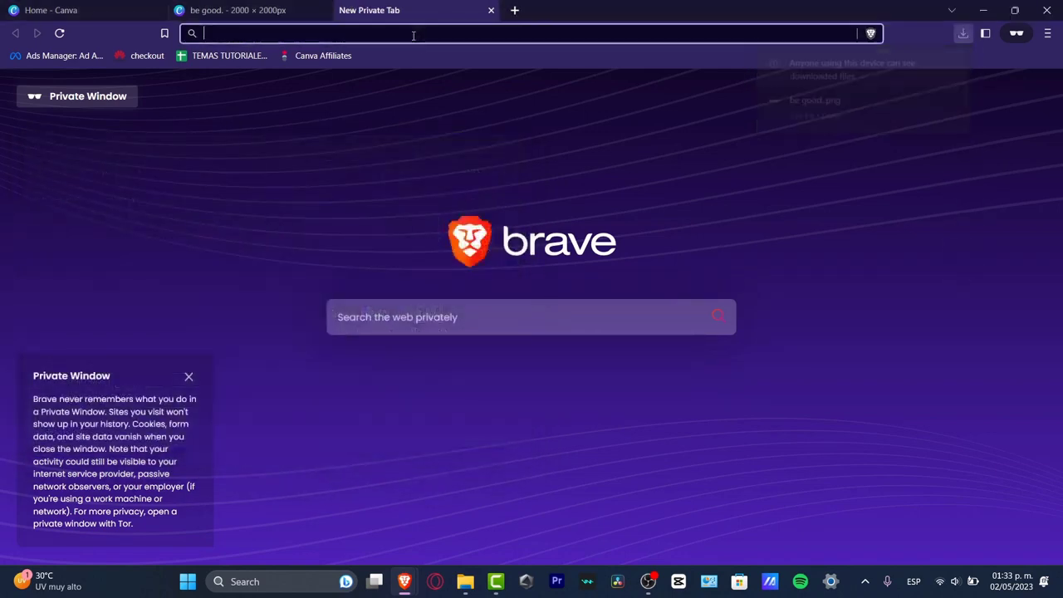
pyautogui.write('free background ')
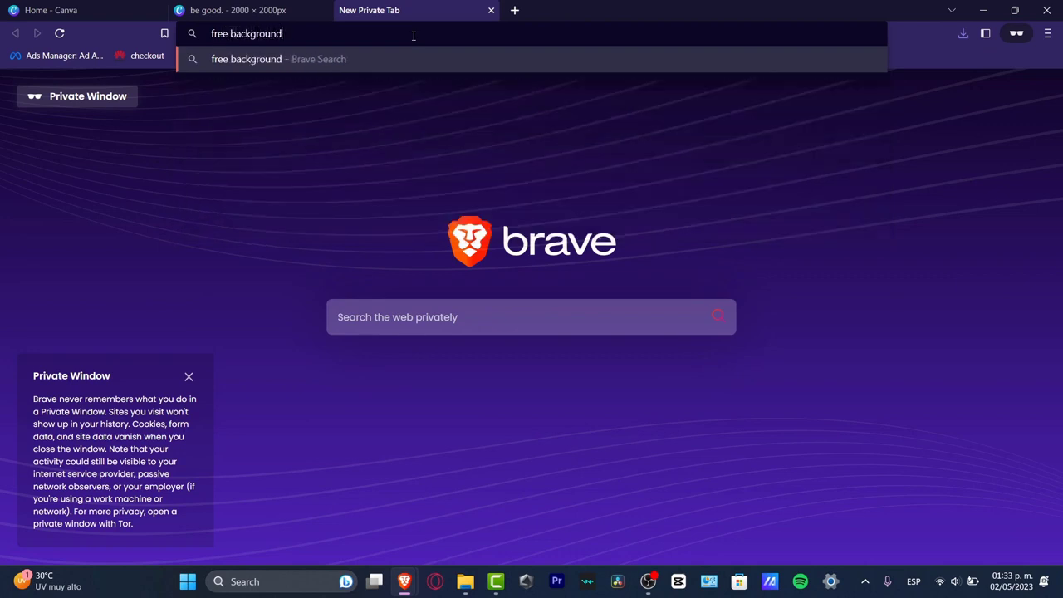
pyautogui.write('remover')
pyautogui.press('Return')
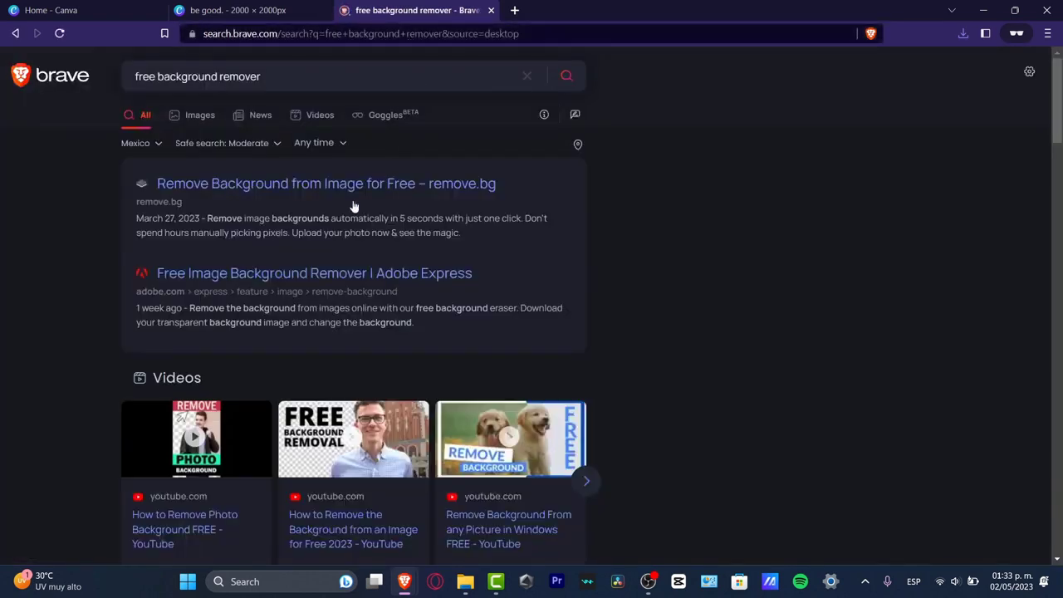
pyautogui.click(173, 200)
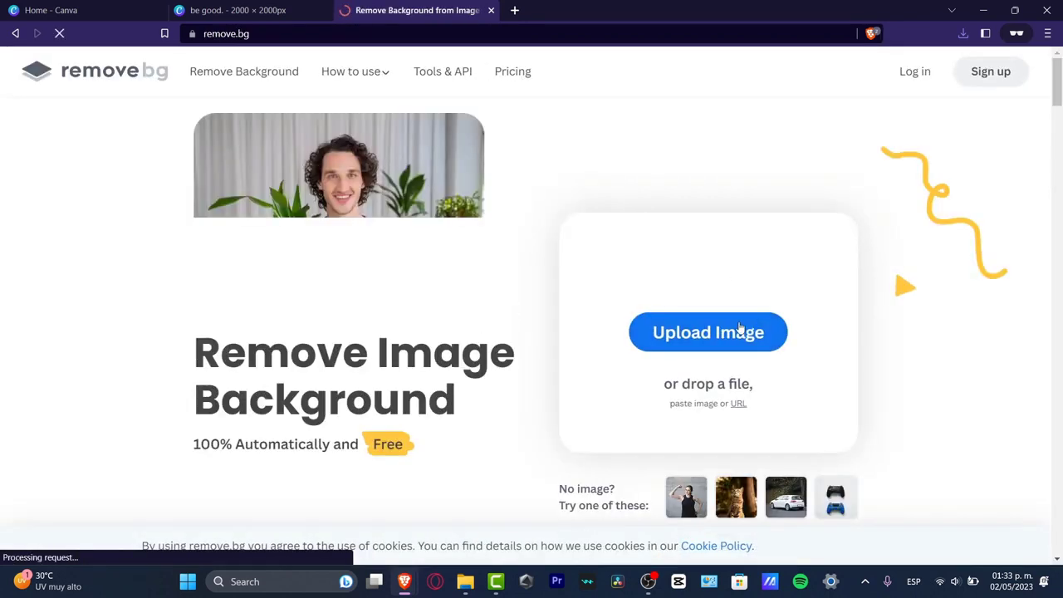
# Step: Upload the downloaded "be good..png" to remove.bg from the recent downloads to remove its background
pyautogui.click(739, 330)
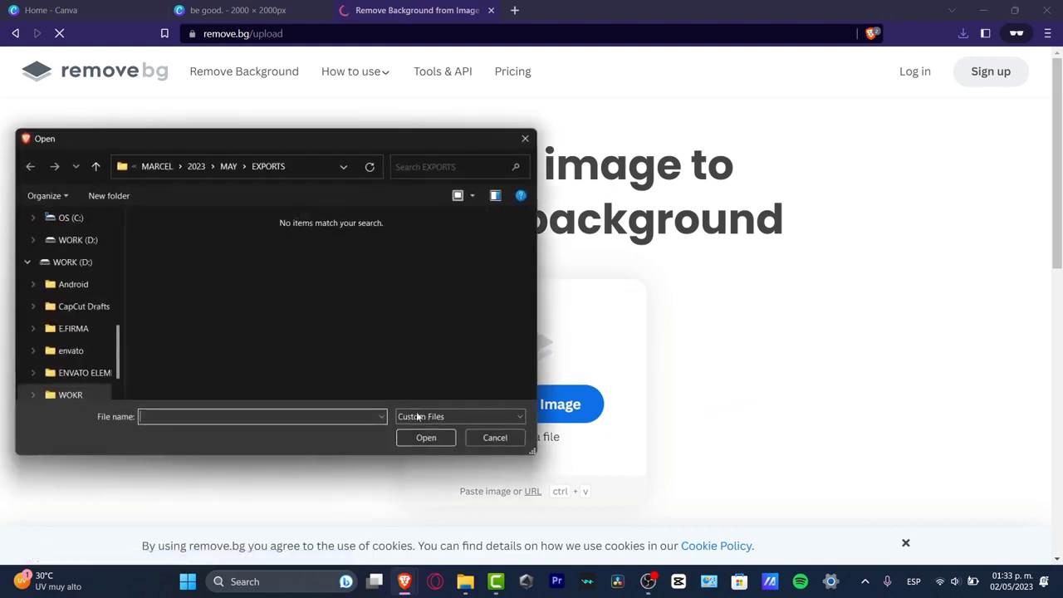
pyautogui.click(493, 438)
pyautogui.click(962, 34)
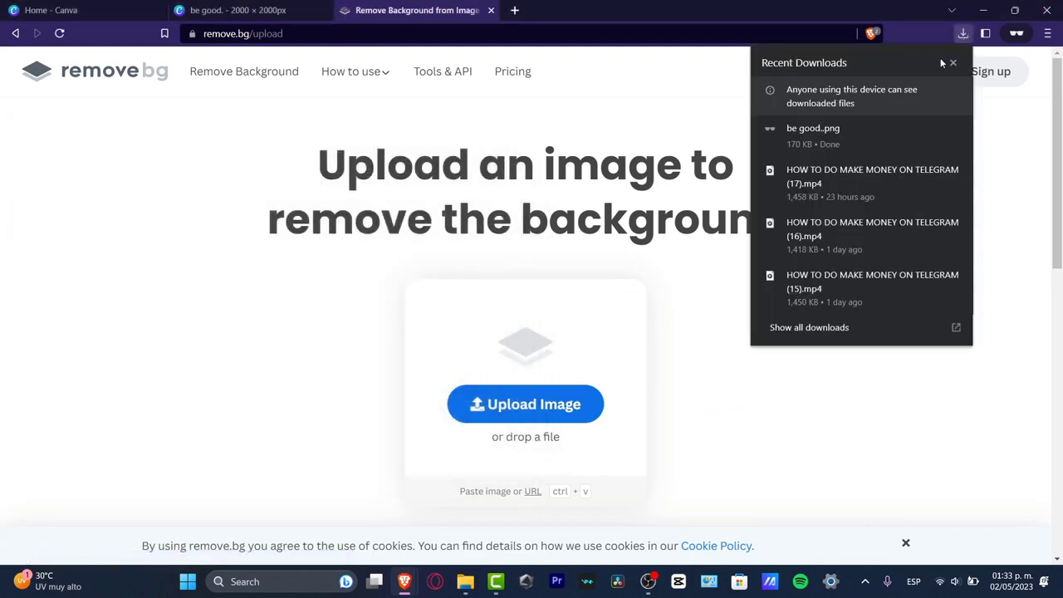
pyautogui.moveTo(830, 136); pyautogui.dragTo(582, 365)
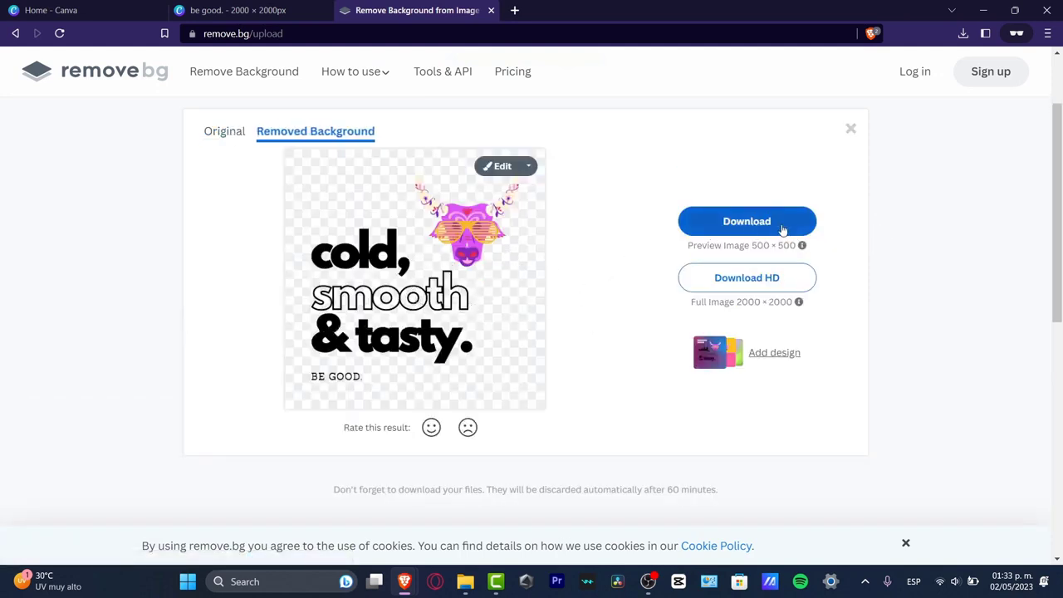
# Step: Download the background-free 500 × 500 preview instead of the HD version and save it as "be_good.-removebg-preview"
pyautogui.click(764, 282)
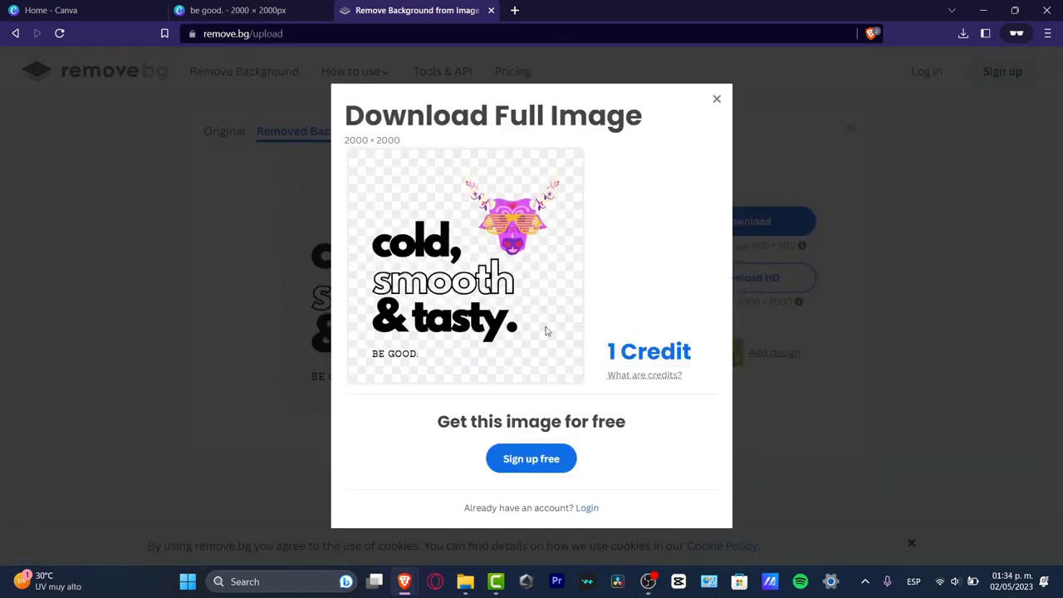
pyautogui.click(716, 100)
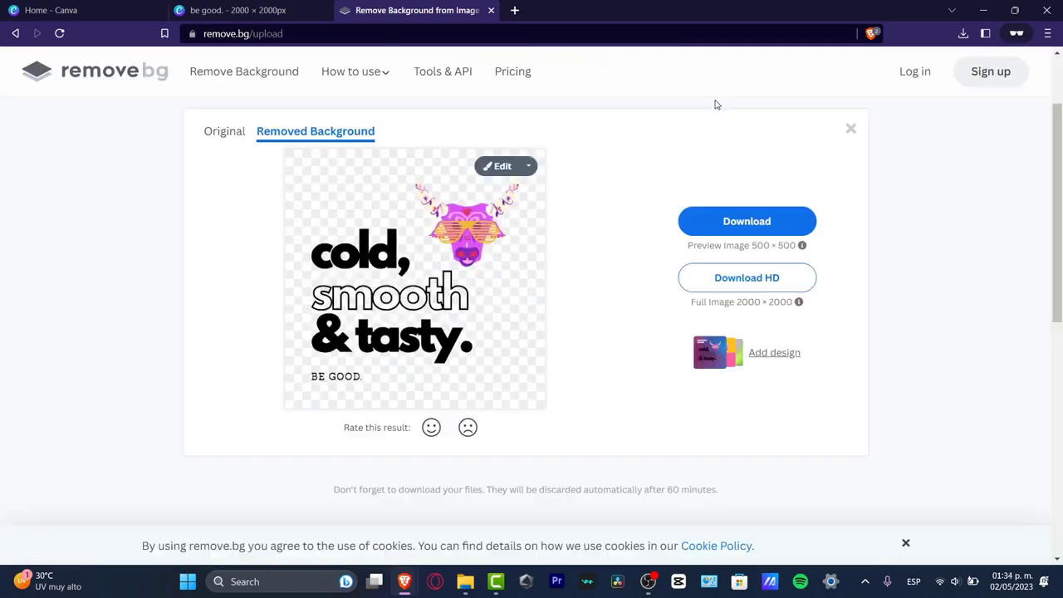
pyautogui.click(764, 223)
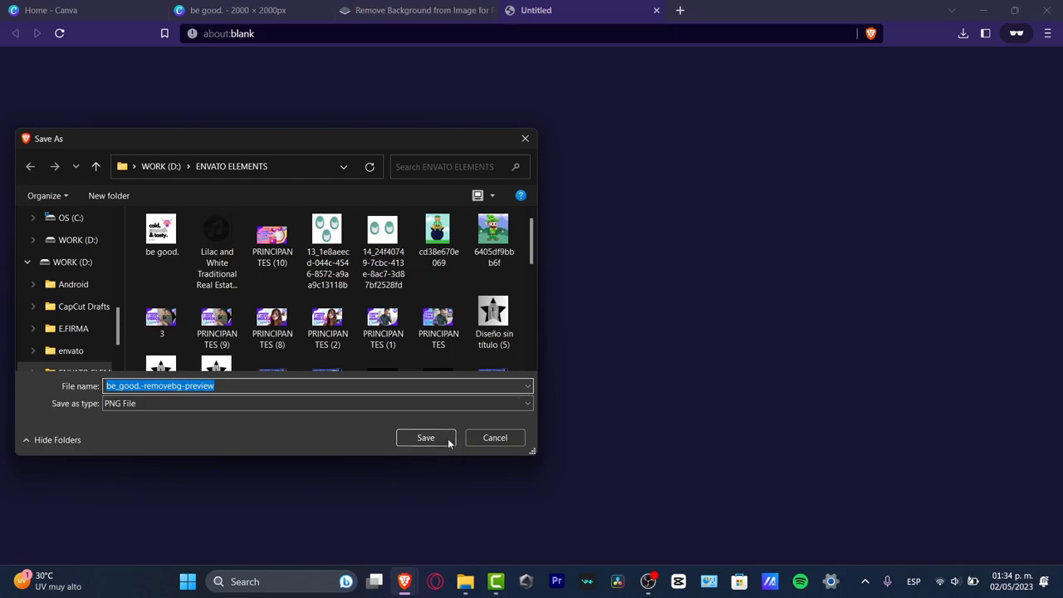
pyautogui.click(447, 439)
# Step: Switch to the Amazon Merch on Demand window, start a new design and browse for an artwork file
pyautogui.click(293, 7)
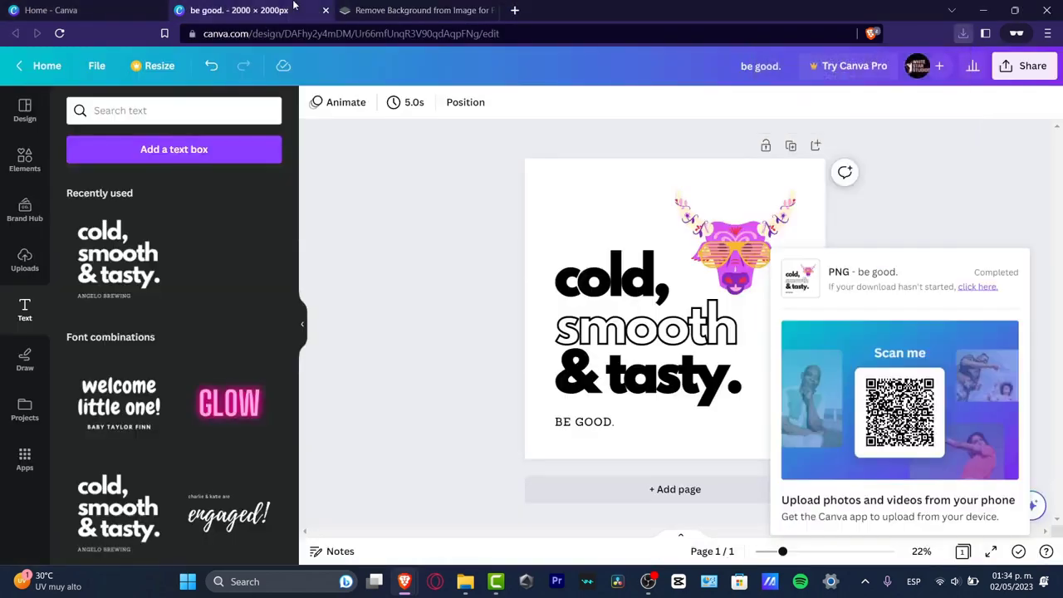
pyautogui.moveTo(407, 586)
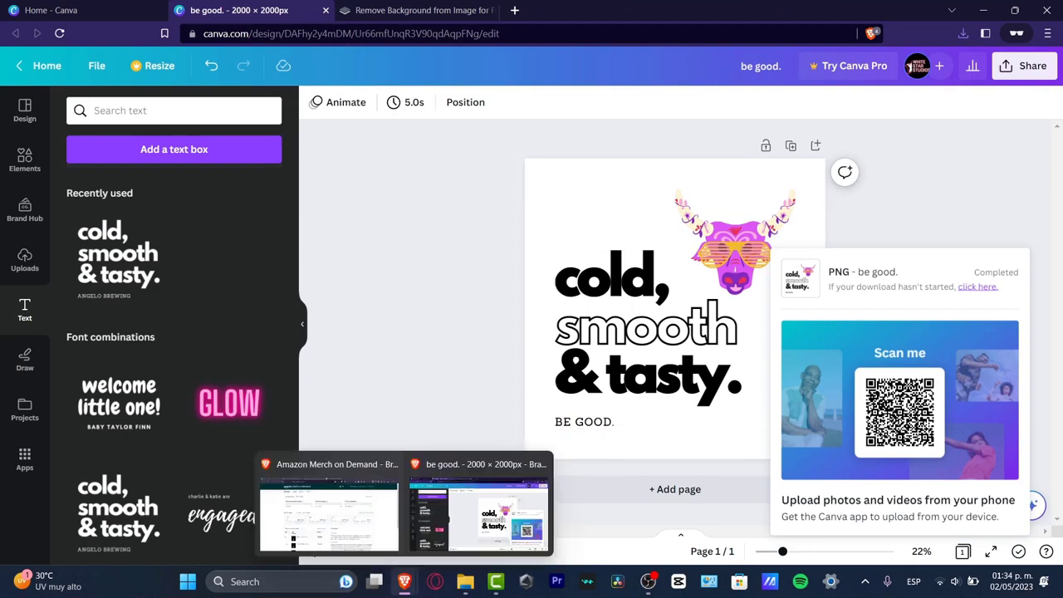
pyautogui.click(370, 520)
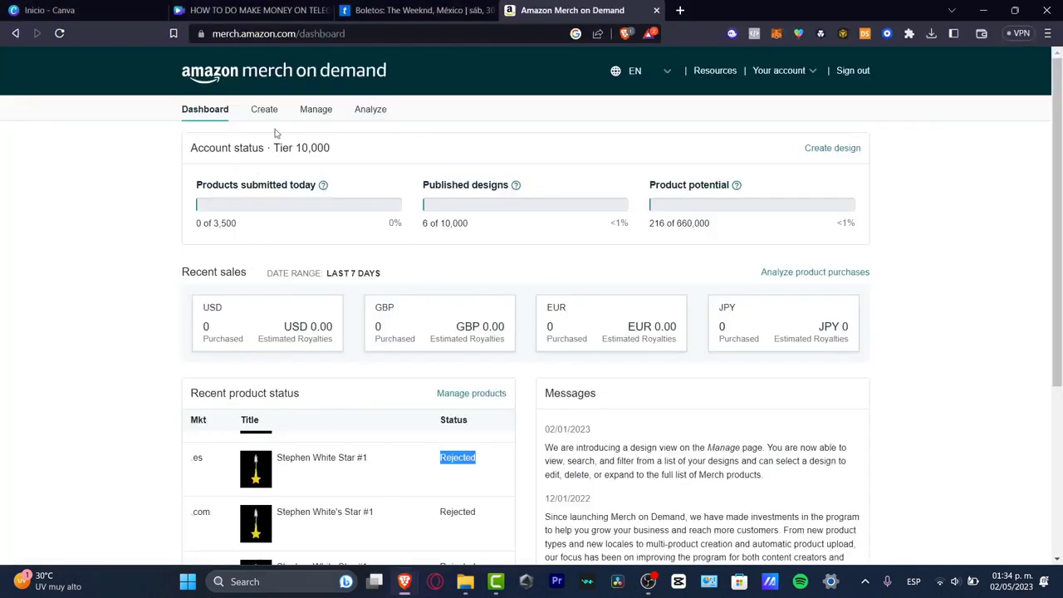
pyautogui.click(839, 147)
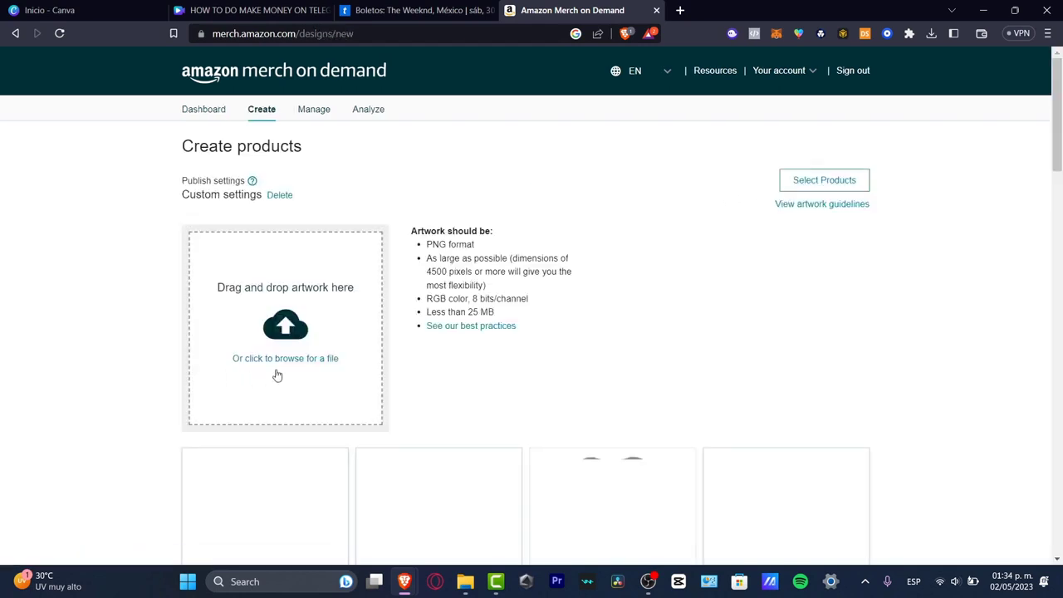
pyautogui.click(929, 36)
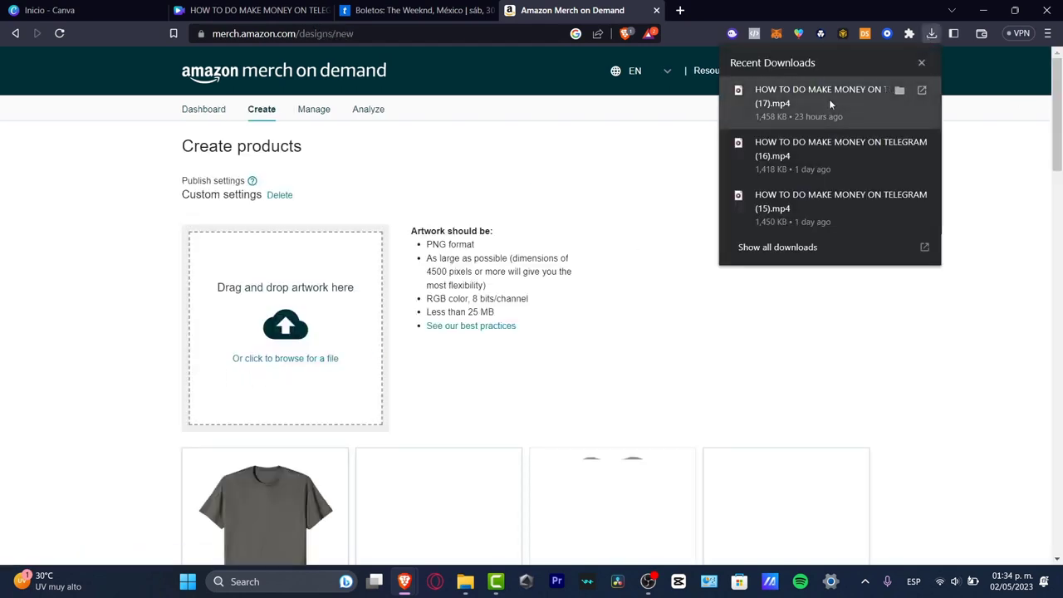
pyautogui.click(289, 358)
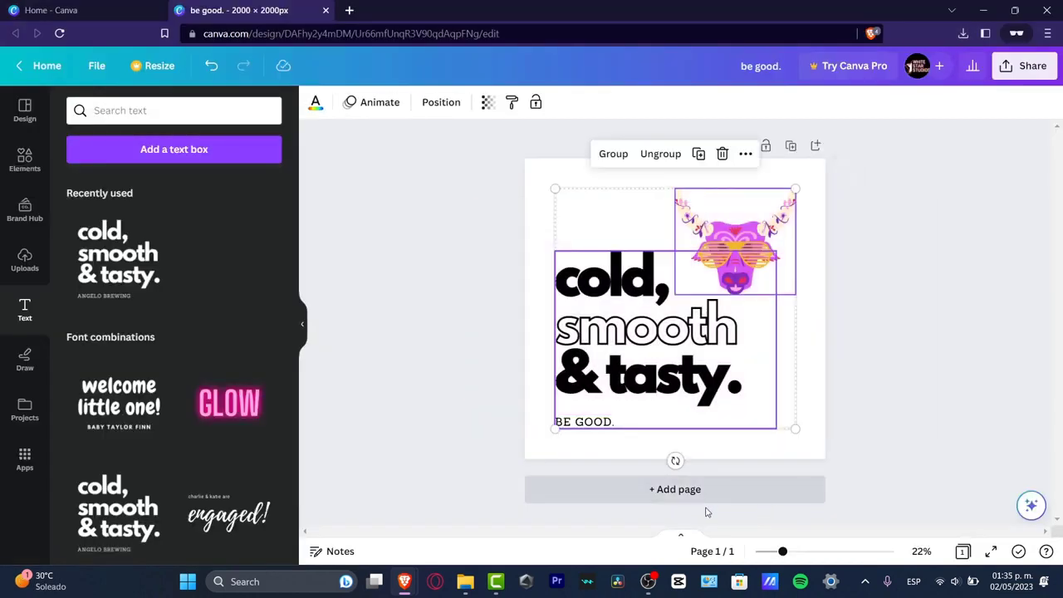
# Step: Add a second page in Canva and generate Text to Image results for "a cat wearing a retro synthwave glasses"
pyautogui.click(706, 495)
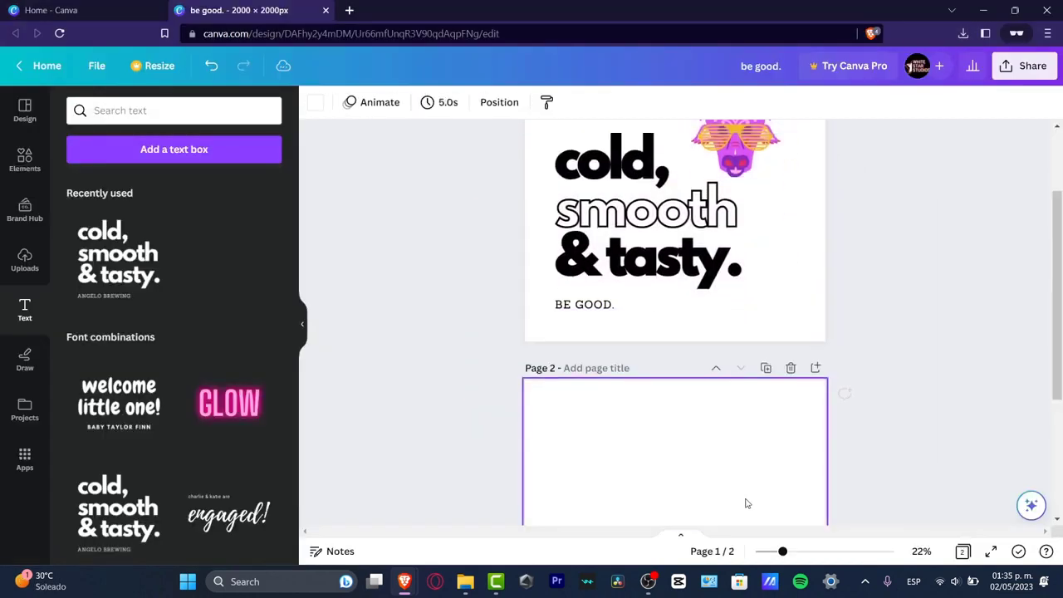
pyautogui.click(25, 458)
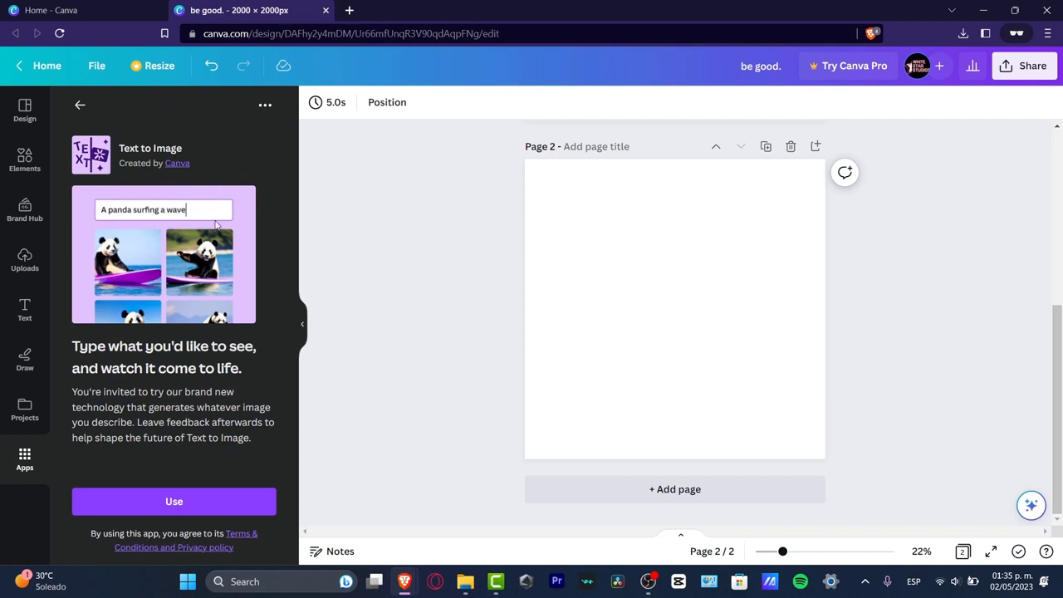
pyautogui.click(217, 499)
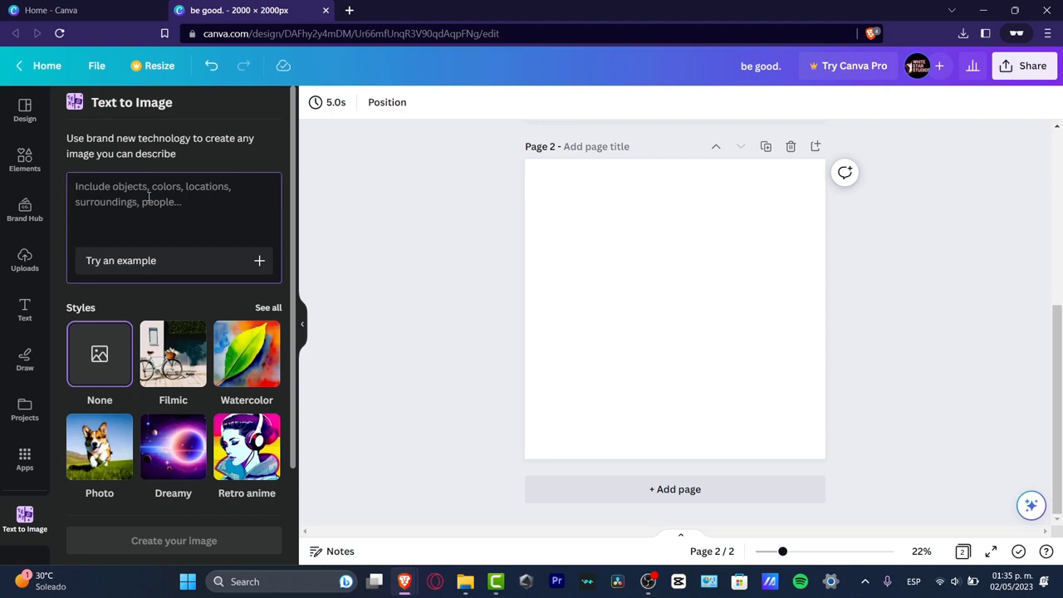
pyautogui.write('a c')
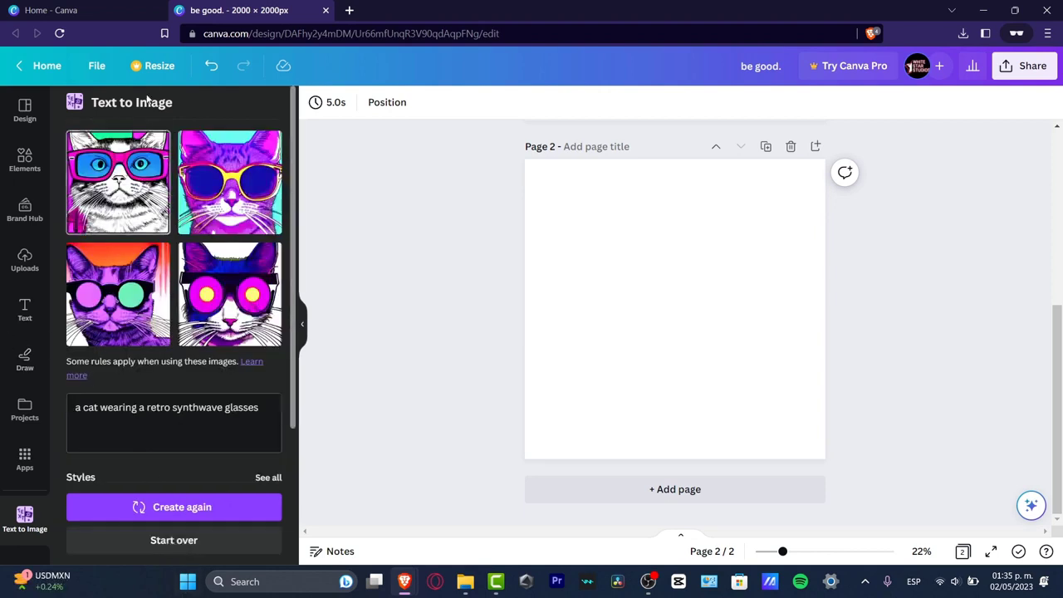
# Step: Place the generated cat with round magenta lenses on page 2 and enlarge it to fill the page
pyautogui.click(234, 274)
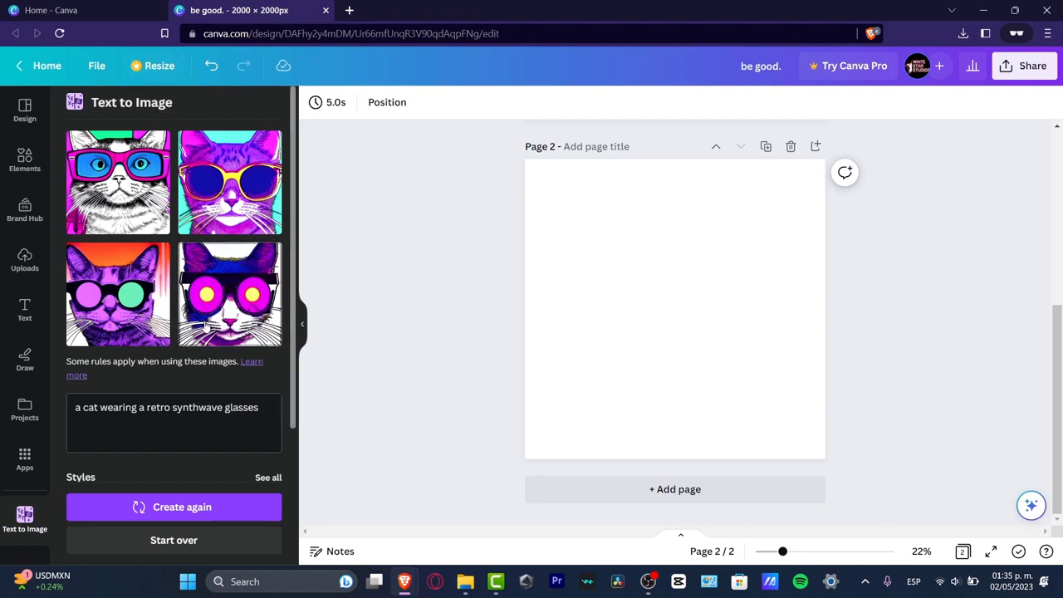
pyautogui.moveTo(692, 327); pyautogui.dragTo(662, 419)
pyautogui.press('Delete')
pyautogui.moveTo(694, 291); pyautogui.dragTo(826, 159)
pyautogui.click(960, 210)
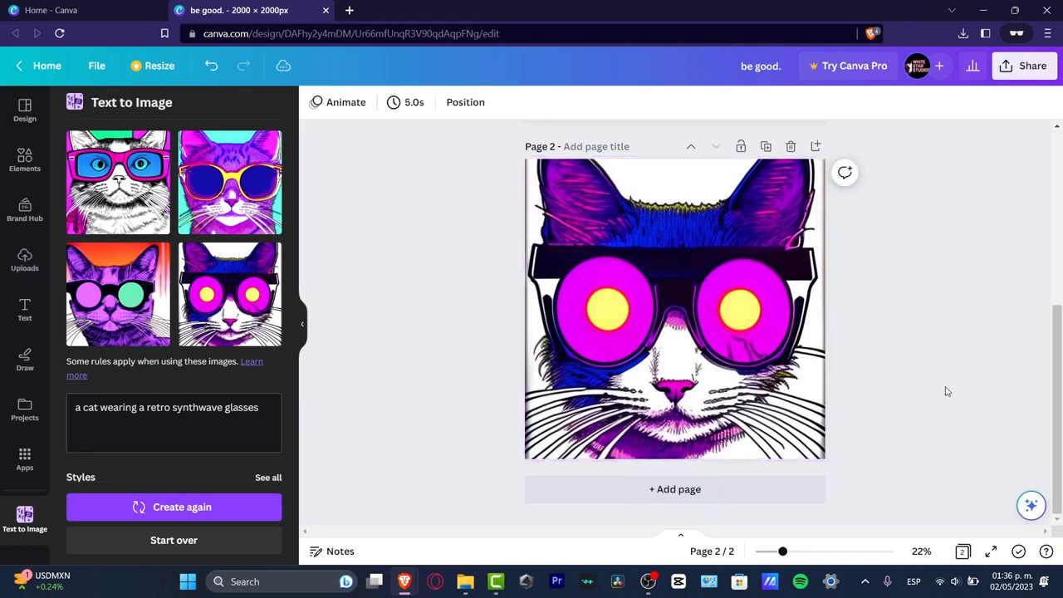
# Step: Place the generated purple cat with yellow-framed sunglasses on page 2 and enlarge it to cover the page
pyautogui.click(259, 193)
pyautogui.moveTo(751, 309); pyautogui.dragTo(686, 376)
pyautogui.moveTo(692, 291); pyautogui.dragTo(845, 187)
# Step: Download only page 2 as a PNG and save it as "be good. (1)" in the ENVATO ELEMENTS folder
pyautogui.click(1032, 65)
pyautogui.click(896, 418)
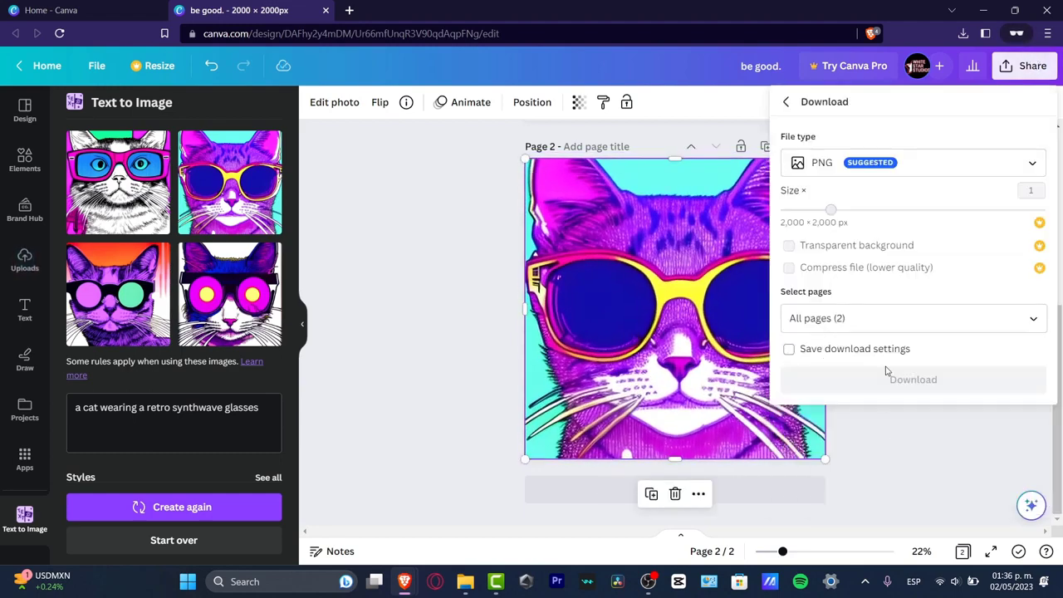
pyautogui.click(888, 318)
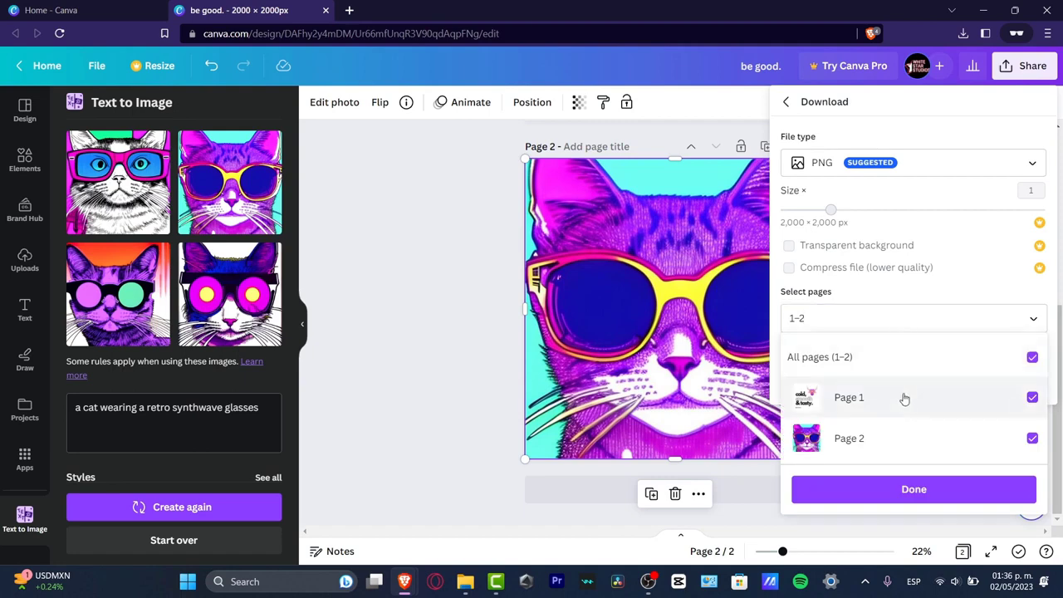
pyautogui.click(904, 398)
pyautogui.click(946, 500)
pyautogui.click(905, 383)
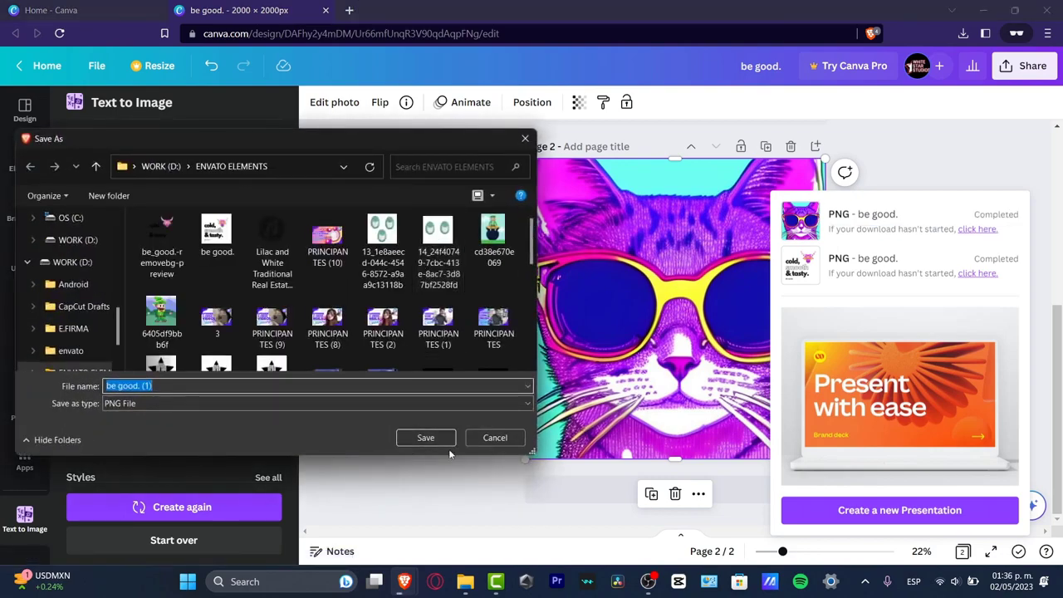
pyautogui.click(417, 441)
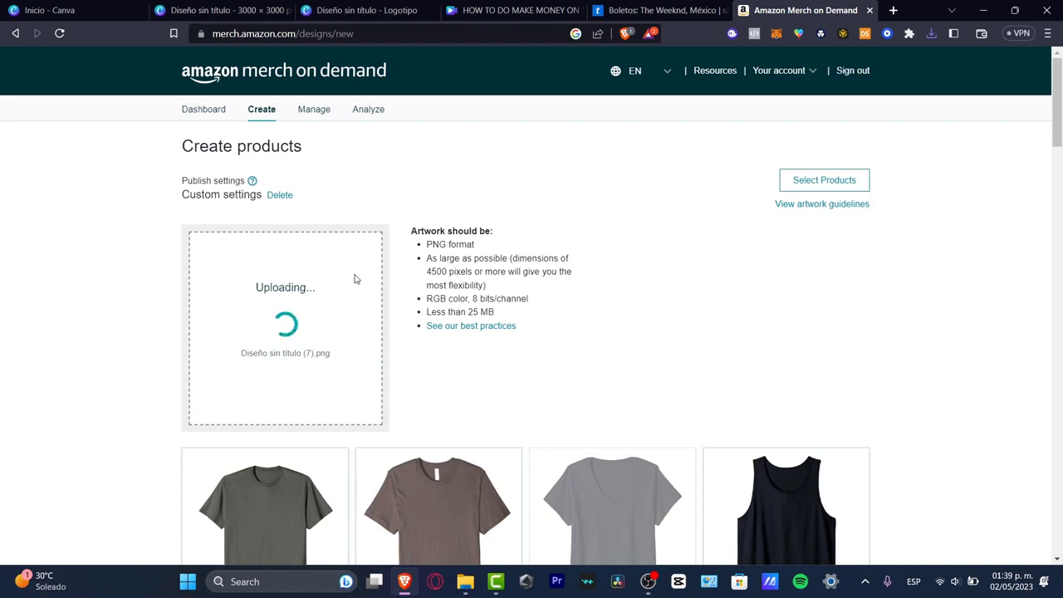
# Step: Select White as a color for the standard t-shirt on the Amazon Merch product page
pyautogui.scroll(-3, 462, 294)
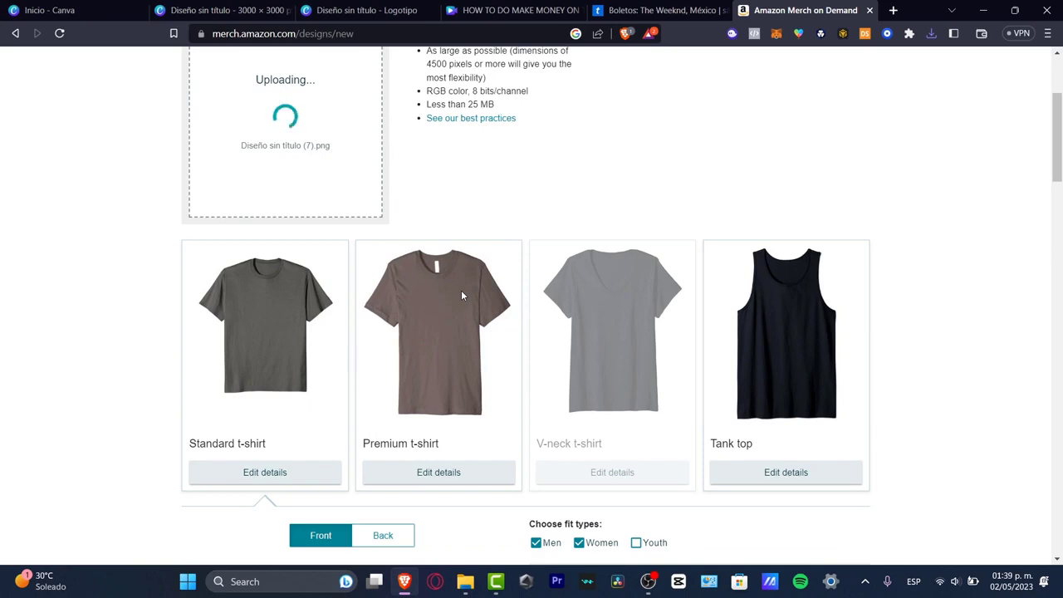
pyautogui.scroll(-1, 1058, 160)
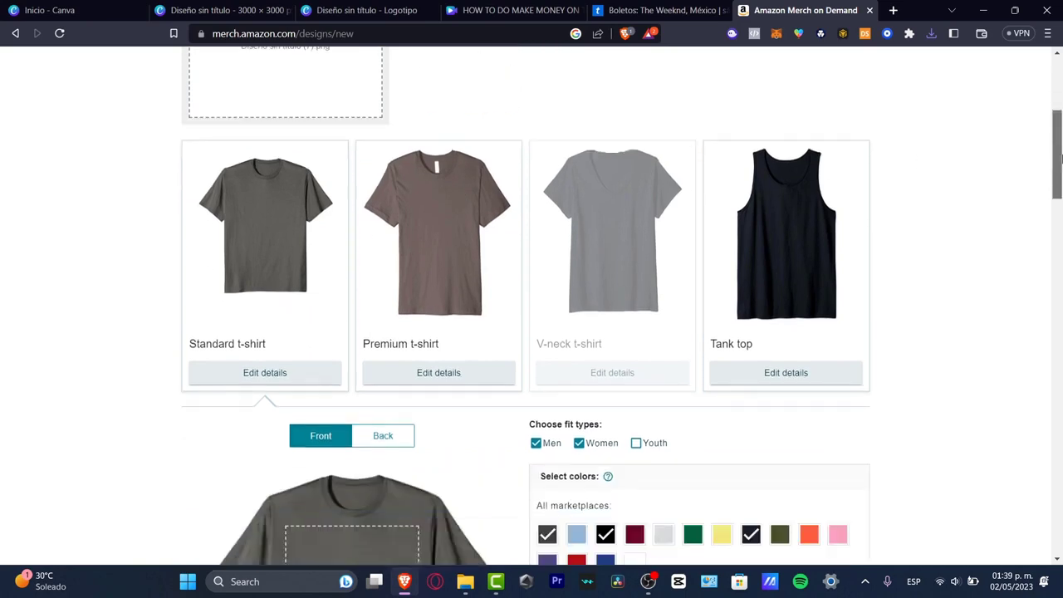
pyautogui.moveTo(1058, 160); pyautogui.dragTo(1040, 141)
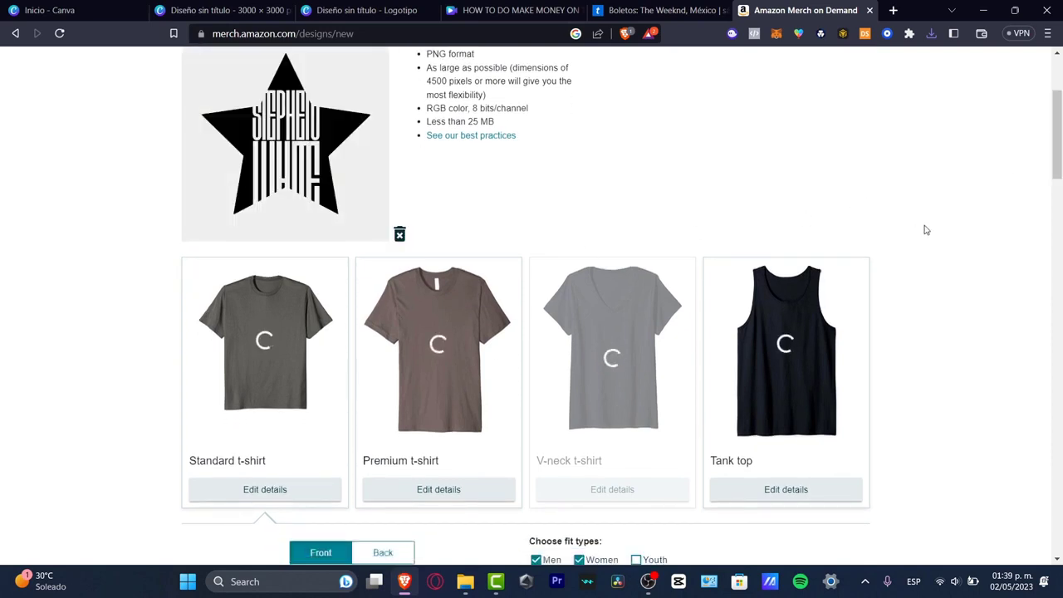
pyautogui.scroll(-3, 925, 229)
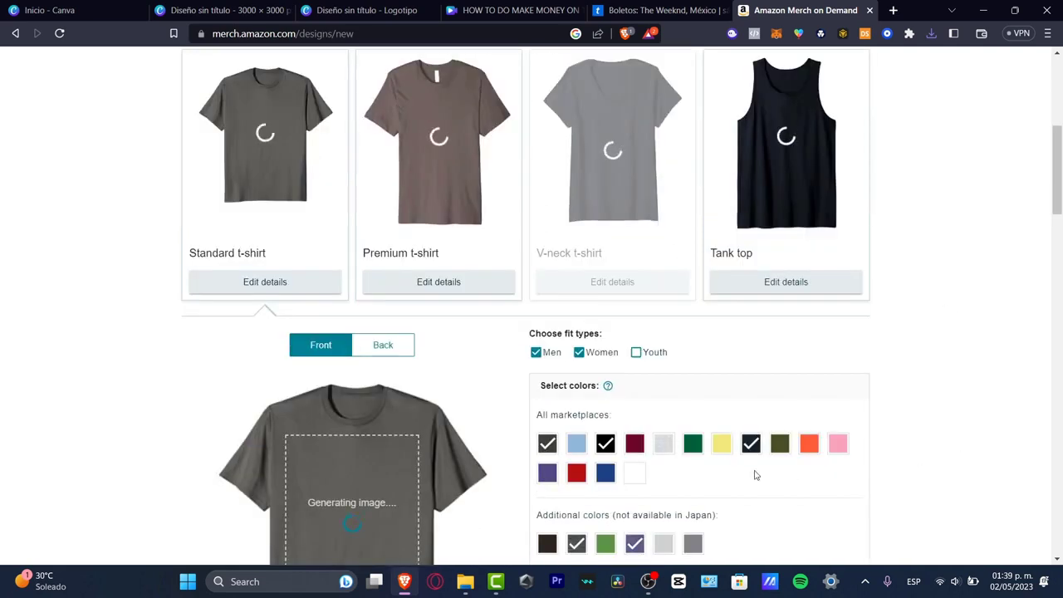
pyautogui.click(635, 476)
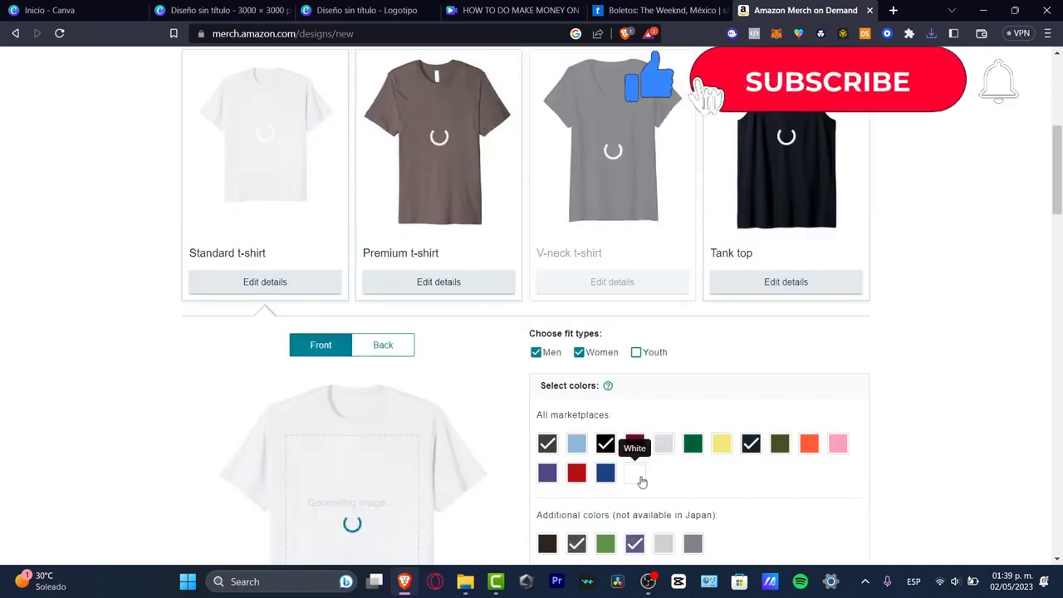